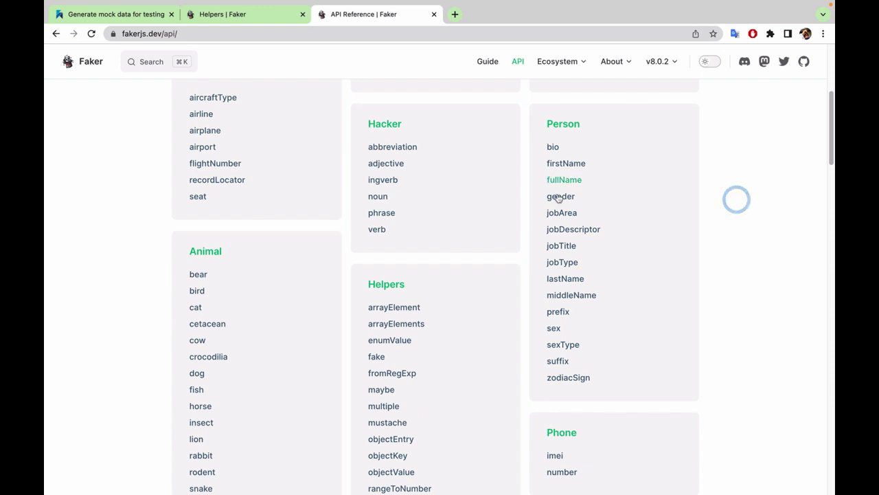
Open the fullName function of Faker's Person module and examine its code examples and options.
{"action": "left_click", "coordinate": [565, 182]}
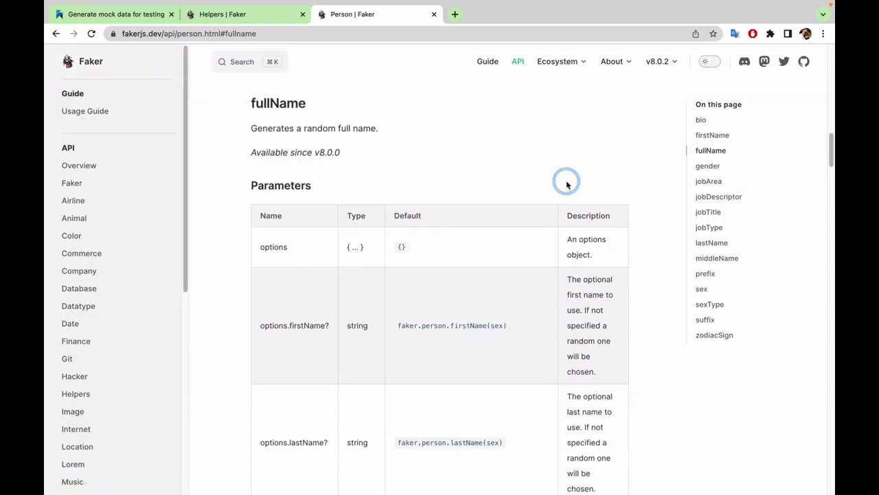
{"action": "scroll", "coordinate": [364, 185], "scroll_direction": "down", "scroll_amount": 5}
{"action": "scroll", "coordinate": [365, 185], "scroll_direction": "down", "scroll_amount": 3}
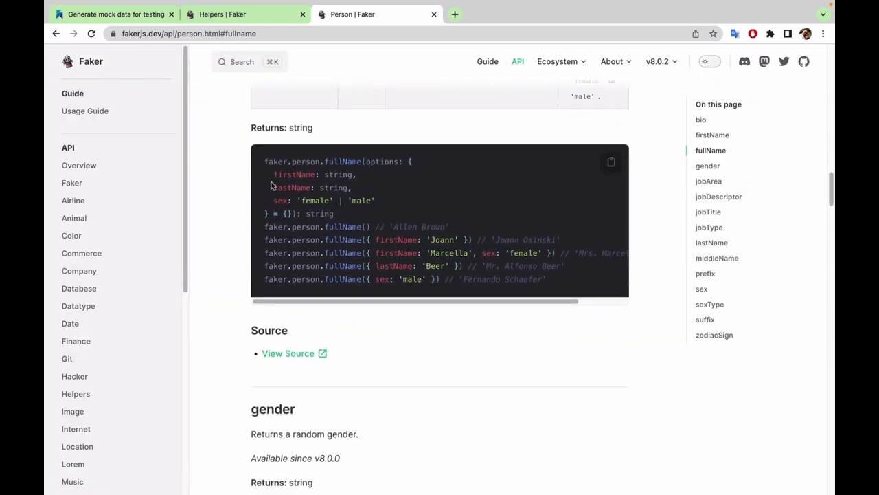
{"action": "left_click_drag", "start_coordinate": [265, 162], "coordinate": [363, 165]}
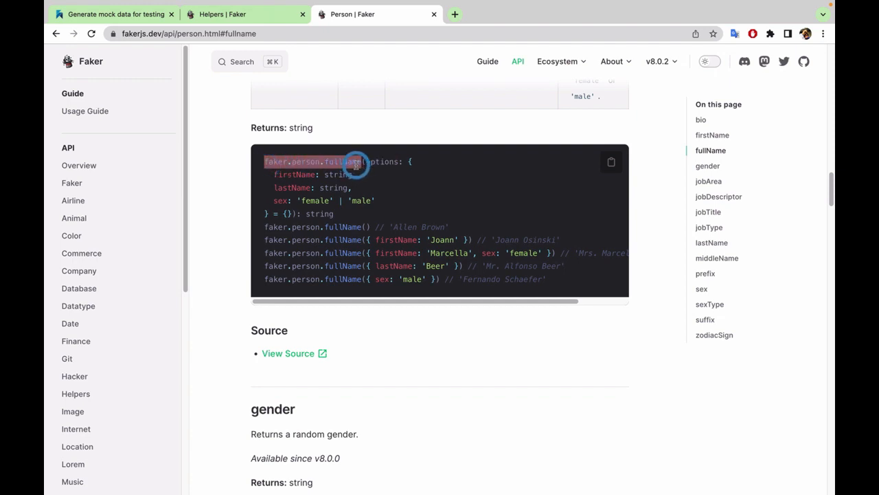
{"action": "double_click", "coordinate": [382, 162]}
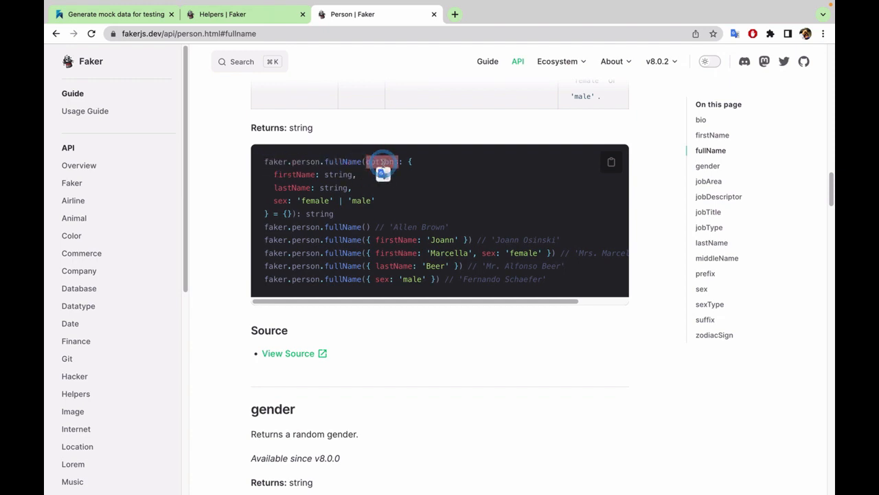
{"action": "left_click_drag", "start_coordinate": [264, 162], "coordinate": [360, 162]}
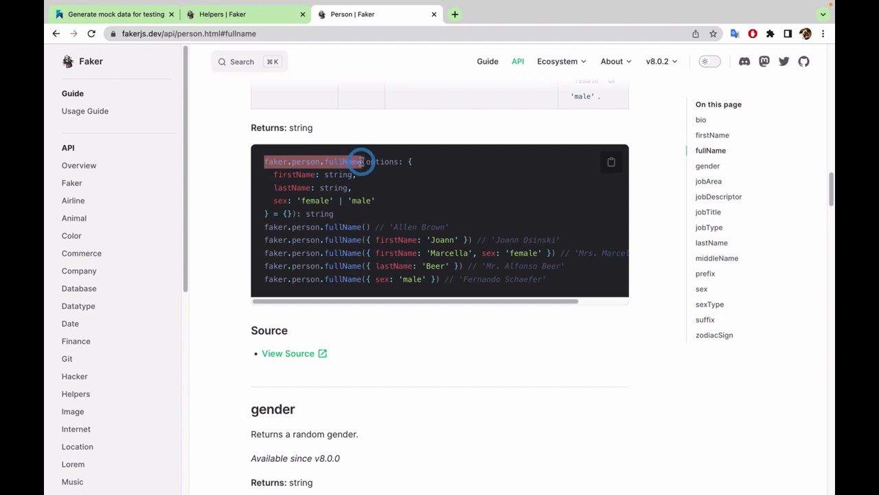
{"action": "left_click_drag", "start_coordinate": [371, 228], "coordinate": [275, 228]}
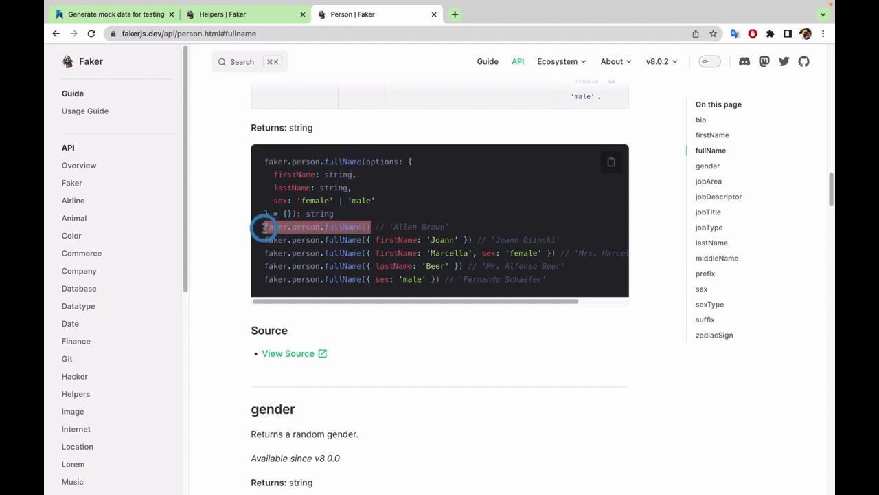
{"action": "left_click", "coordinate": [521, 374]}
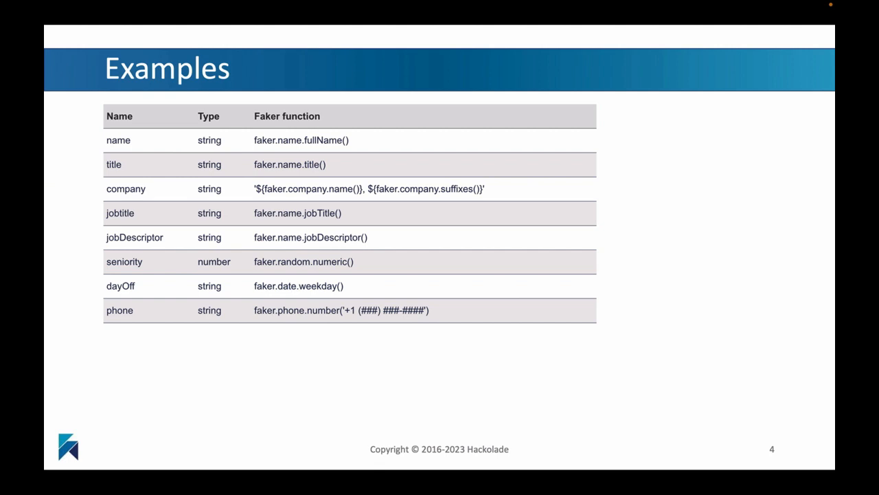
{"action": "key", "text": "Right"}
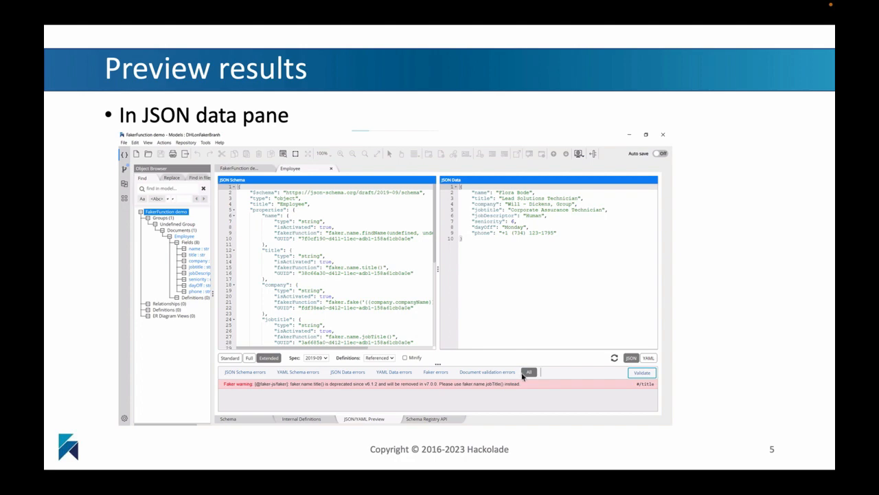
{"action": "key", "text": "Right"}
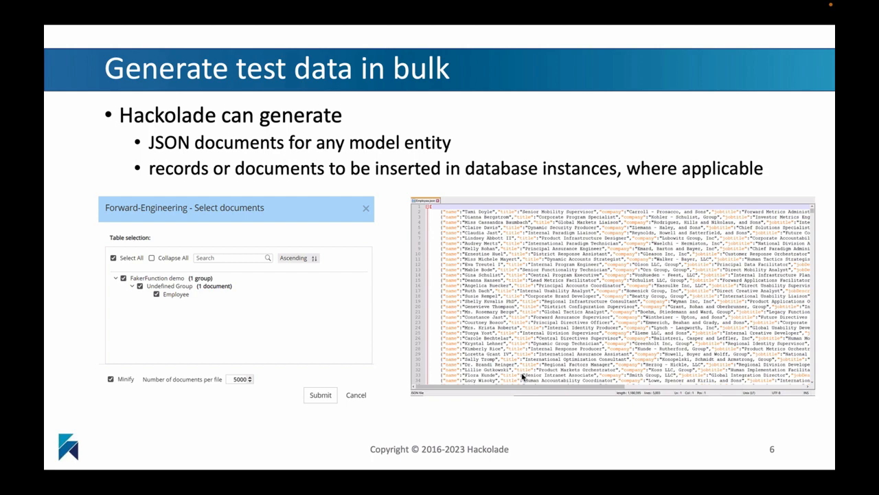
{"action": "key", "text": "Right"}
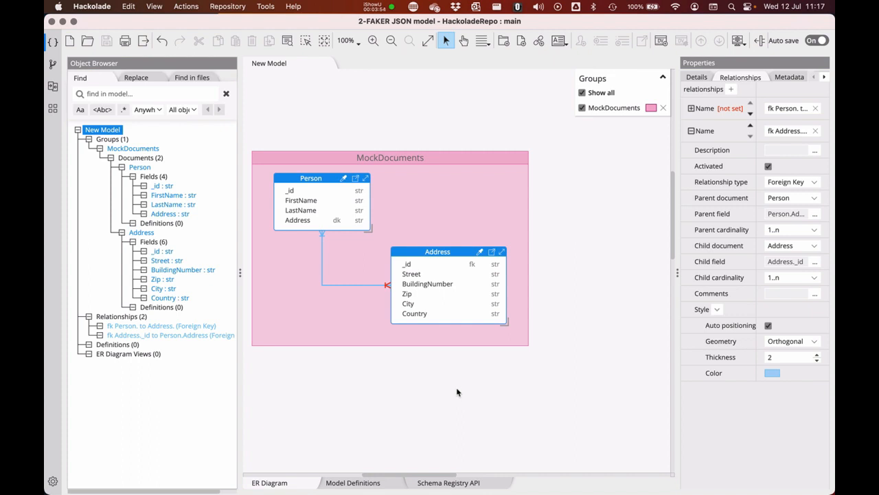
Move the MockDocuments group with its two documents higher up in the ER diagram.
{"action": "left_click_drag", "start_coordinate": [421, 159], "coordinate": [393, 88]}
{"action": "left_click", "coordinate": [472, 369]}
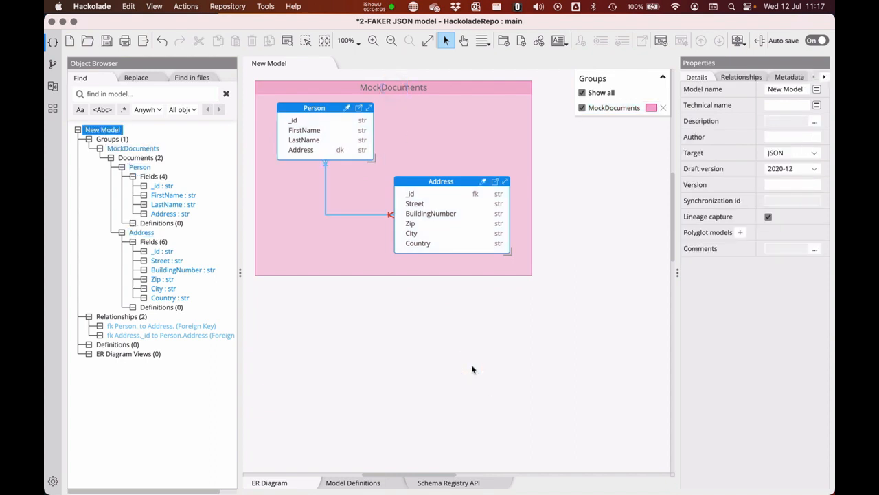
Inspect the Person and Address documents and go through their individual fields in the ER diagram.
{"action": "left_click", "coordinate": [324, 108]}
{"action": "left_click", "coordinate": [443, 182]}
{"action": "left_click", "coordinate": [309, 107]}
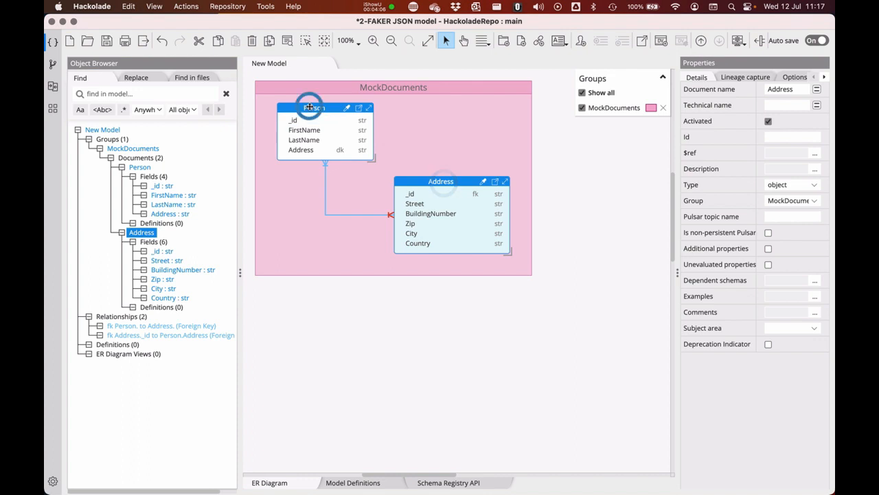
{"action": "left_click", "coordinate": [436, 179]}
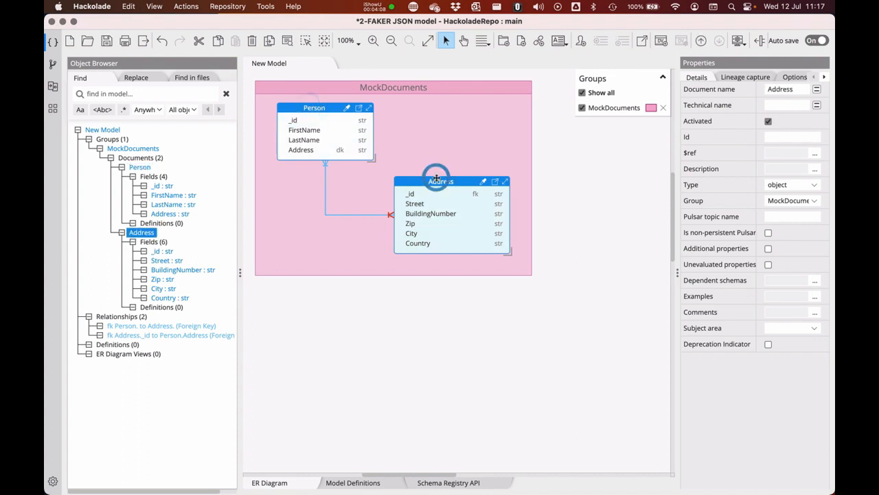
{"action": "left_click", "coordinate": [303, 120]}
{"action": "left_click", "coordinate": [304, 131]}
{"action": "left_click", "coordinate": [304, 140]}
{"action": "left_click", "coordinate": [304, 150]}
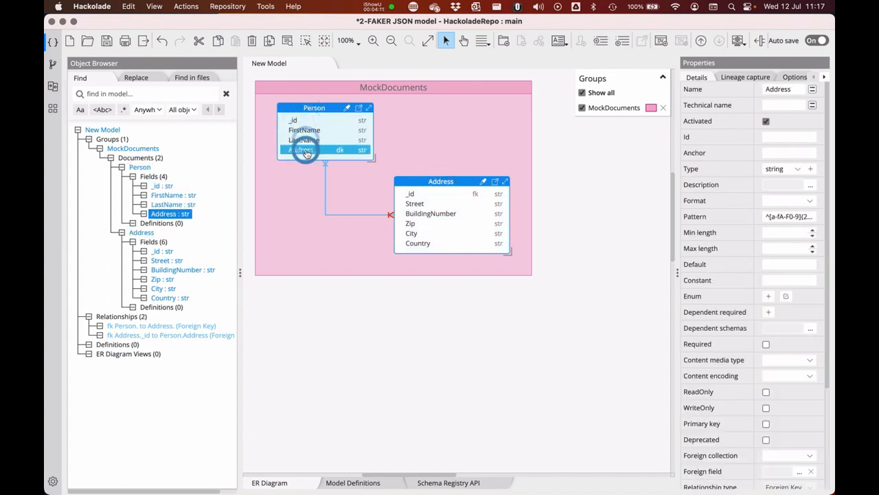
{"action": "left_click", "coordinate": [430, 204]}
{"action": "left_click", "coordinate": [430, 214]}
{"action": "left_click", "coordinate": [430, 224]}
{"action": "left_click", "coordinate": [429, 234]}
{"action": "left_click", "coordinate": [430, 244]}
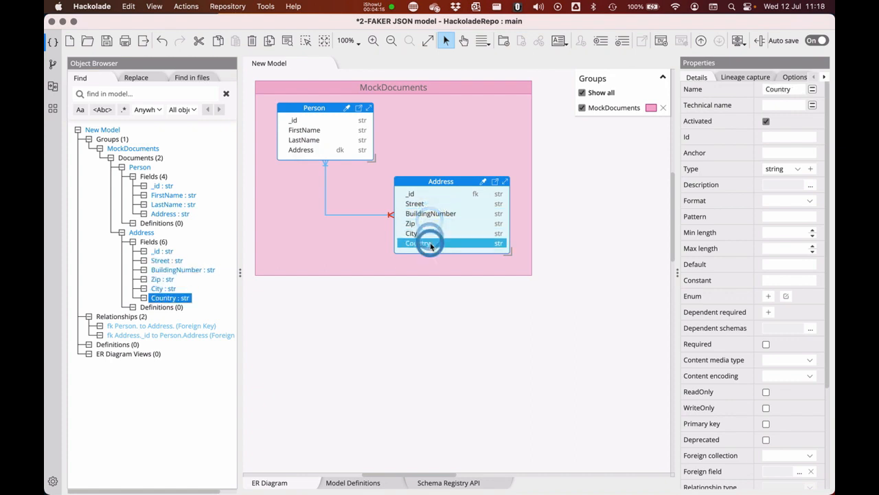
Review the Faker function assigned to the Person document's FirstName field and leave it without applying changes.
{"action": "left_click", "coordinate": [316, 134]}
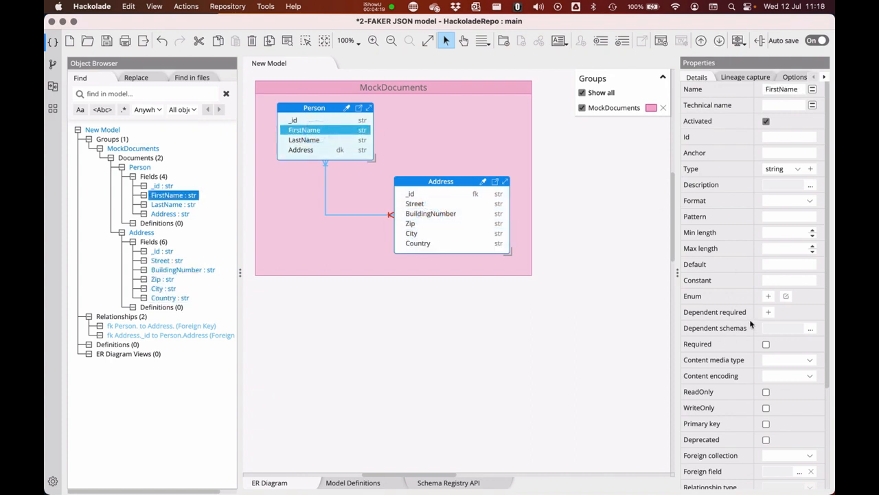
{"action": "scroll", "coordinate": [751, 323], "scroll_direction": "down", "scroll_amount": 5}
{"action": "left_click", "coordinate": [811, 402]}
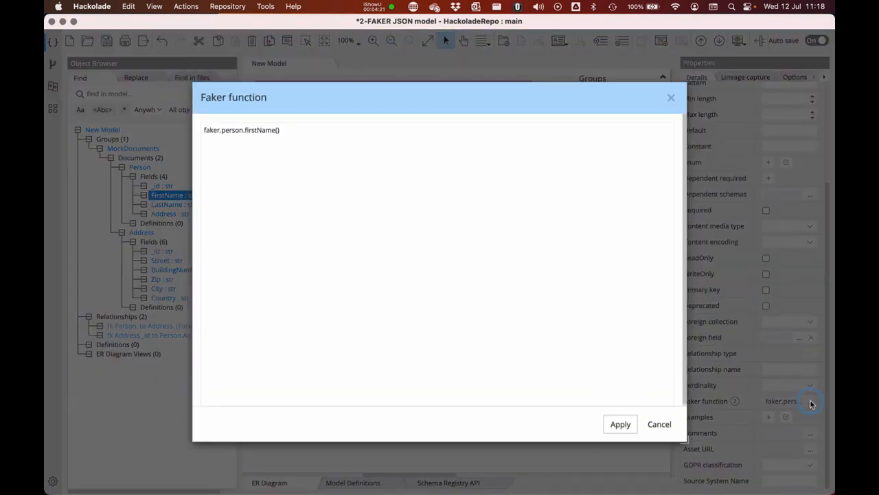
{"action": "triple_click", "coordinate": [263, 129]}
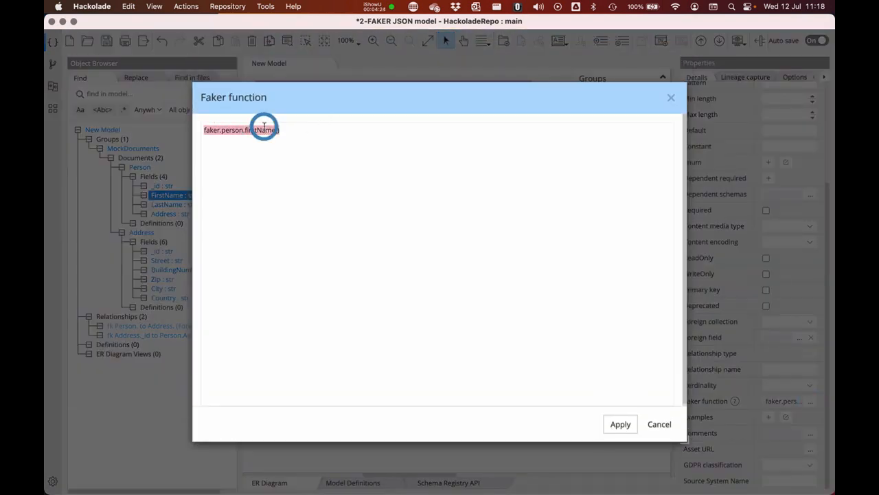
{"action": "left_click", "coordinate": [212, 134]}
{"action": "left_click", "coordinate": [232, 133]}
{"action": "double_click", "coordinate": [257, 133]}
{"action": "left_click", "coordinate": [324, 137]}
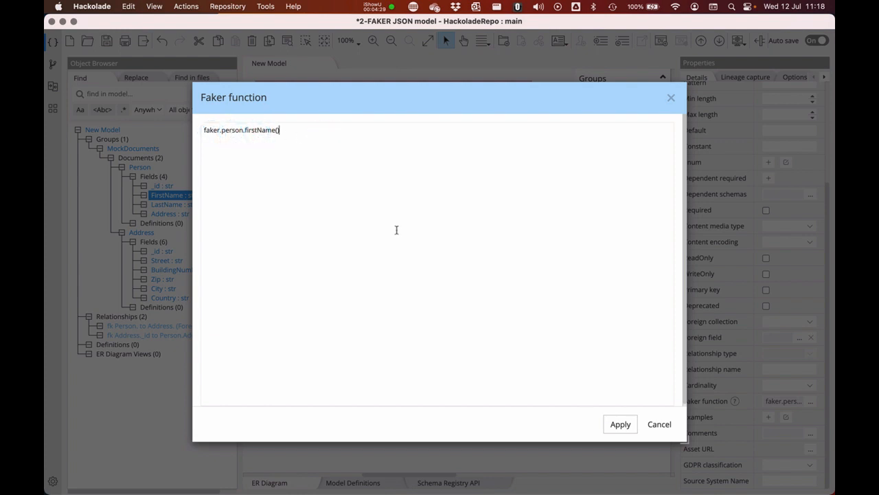
{"action": "left_click", "coordinate": [662, 425]}
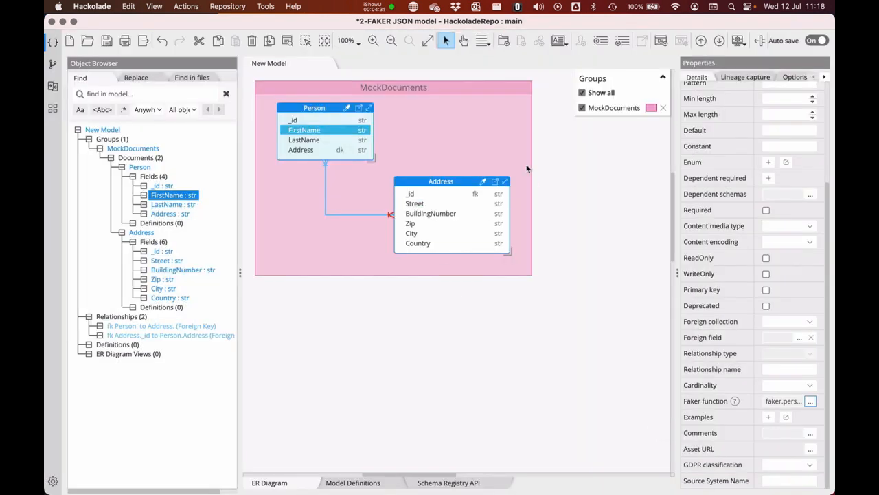
Review the Faker function assigned to the Address document's City field and leave it without applying changes.
{"action": "left_click", "coordinate": [416, 233]}
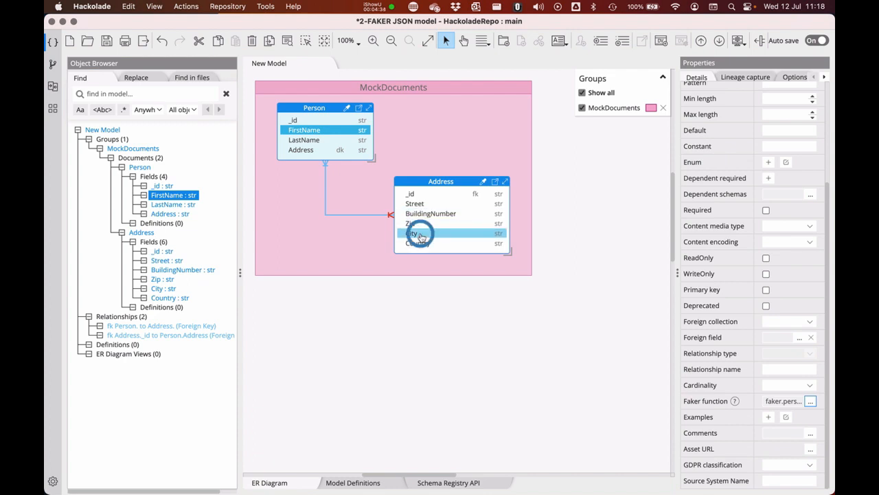
{"action": "left_click", "coordinate": [810, 401]}
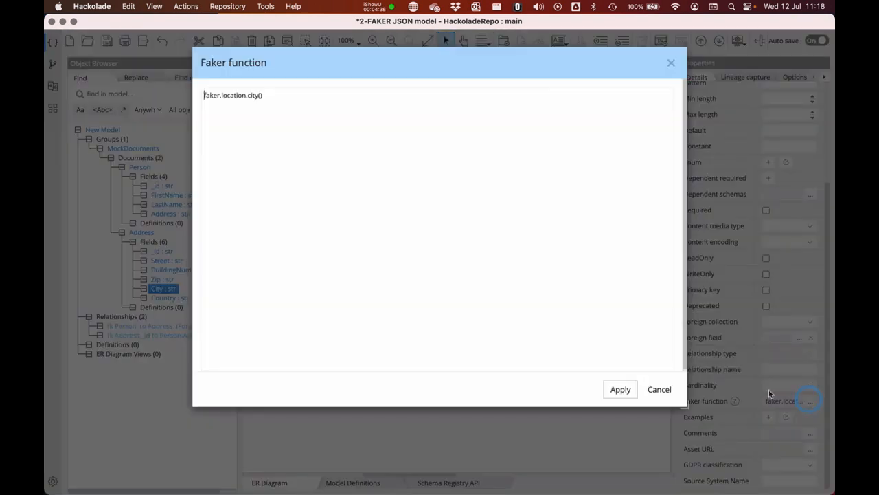
{"action": "left_click", "coordinate": [224, 135]}
{"action": "triple_click", "coordinate": [224, 136]}
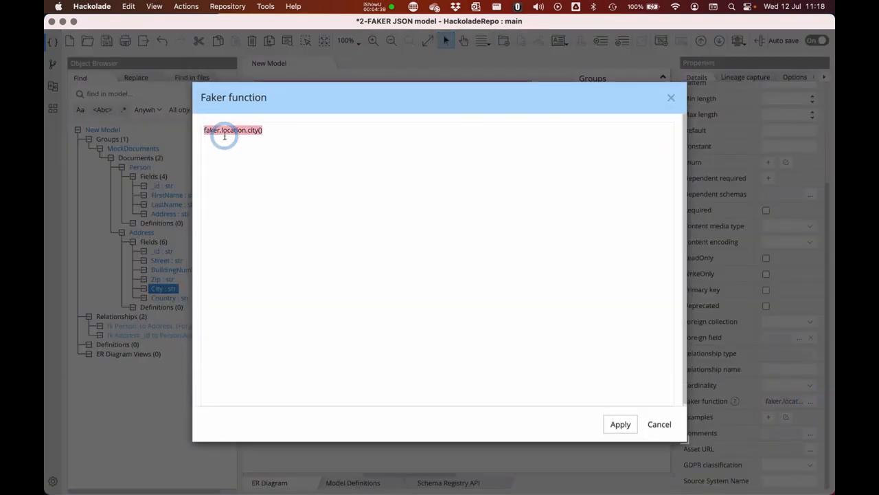
{"action": "left_click", "coordinate": [661, 425]}
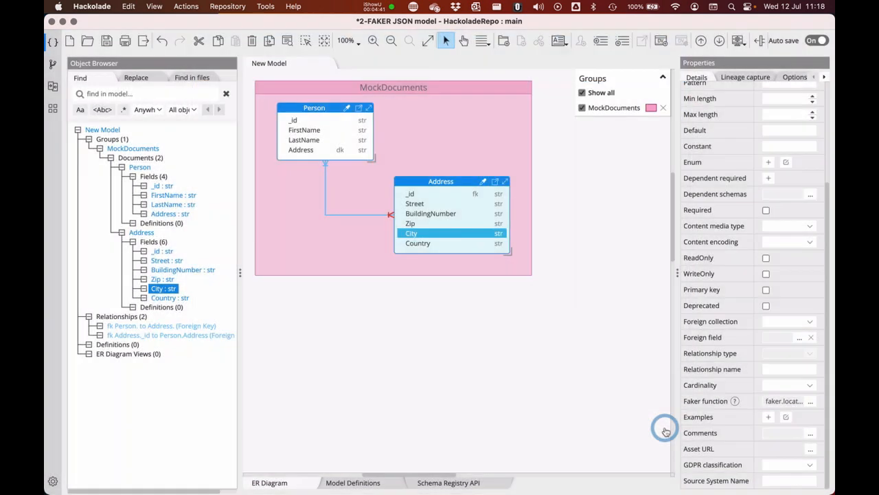
Switch to the Faker documentation in the browser and examine the Phone module's number function and its format examples.
{"action": "key", "text": "ctrl+Left"}
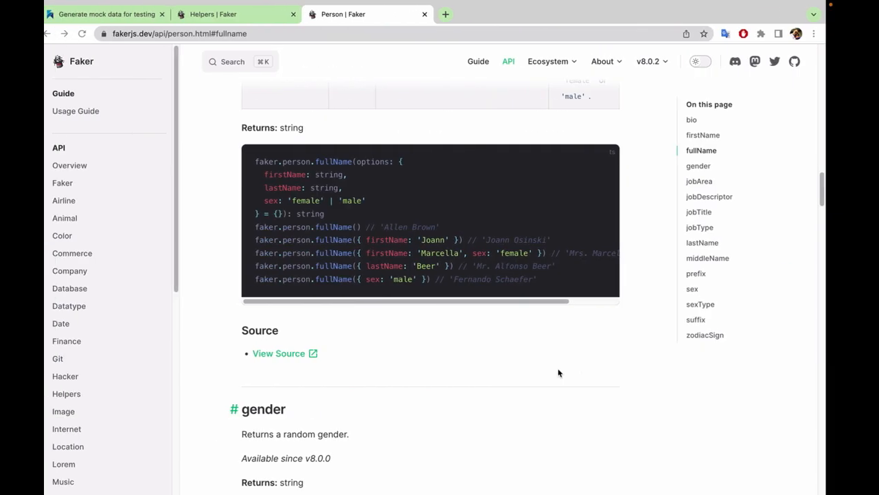
{"action": "scroll", "coordinate": [426, 374], "scroll_direction": "up", "scroll_amount": 20}
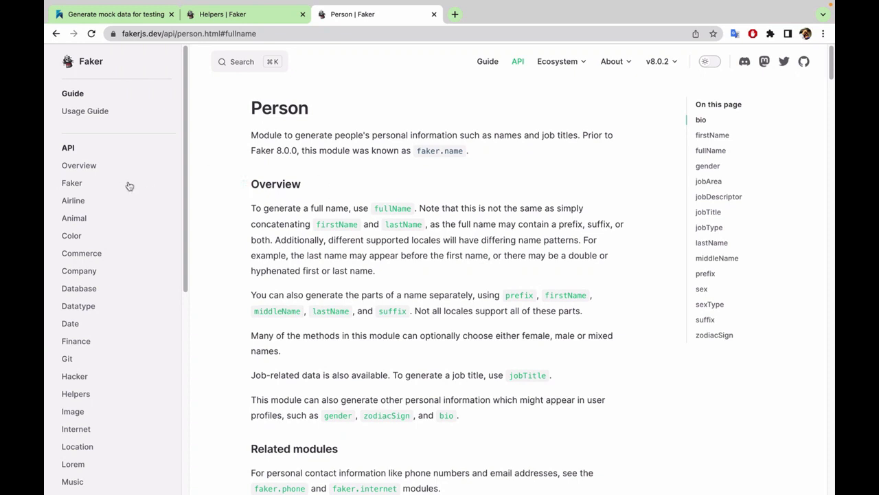
{"action": "scroll", "coordinate": [87, 236], "scroll_direction": "down", "scroll_amount": 1}
{"action": "scroll", "coordinate": [87, 236], "scroll_direction": "down", "scroll_amount": 4}
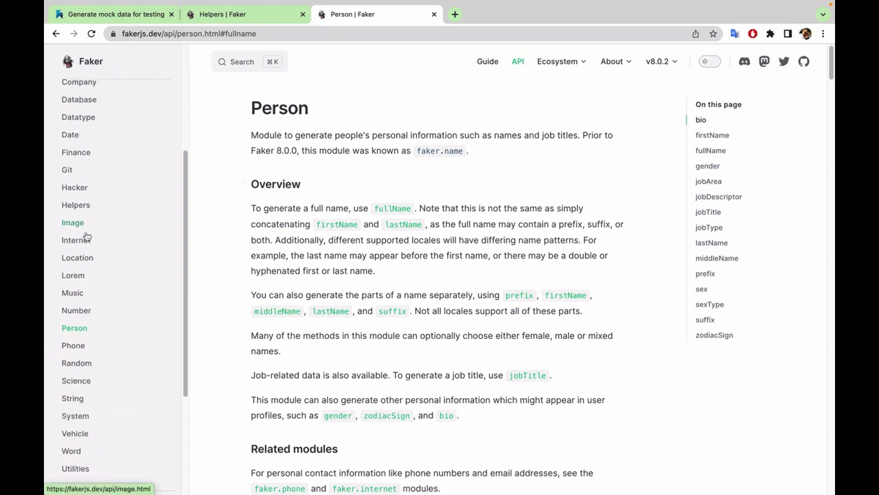
{"action": "left_click", "coordinate": [80, 225]}
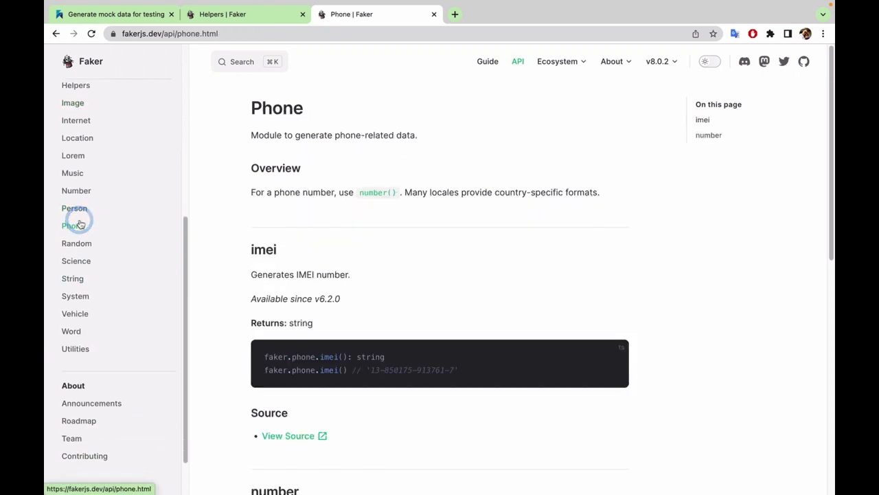
{"action": "scroll", "coordinate": [442, 278], "scroll_direction": "down", "scroll_amount": 5}
{"action": "scroll", "coordinate": [442, 278], "scroll_direction": "down", "scroll_amount": 1}
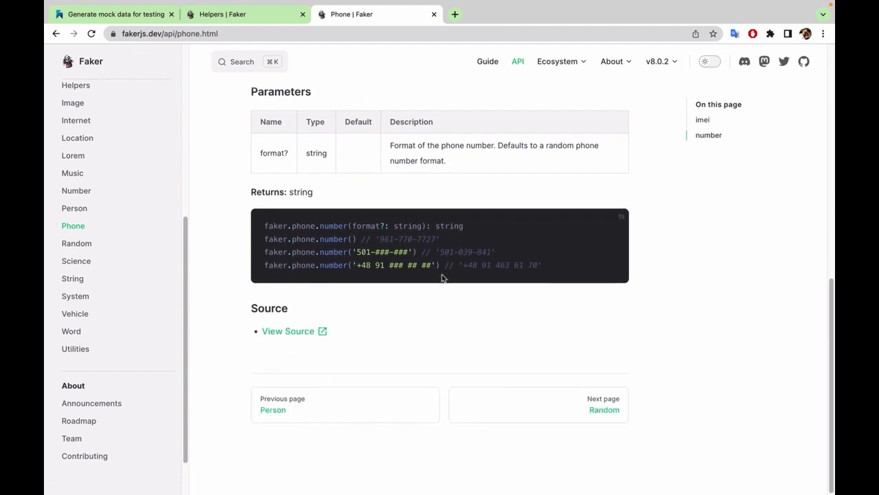
{"action": "left_click_drag", "start_coordinate": [356, 239], "coordinate": [275, 215]}
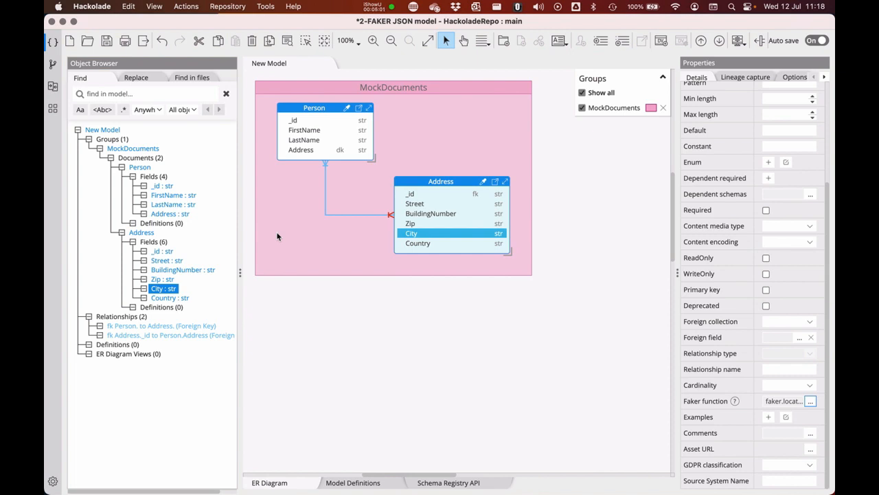
Forward-engineer JSON documents for both Address and Person, adjust the number of documents per file, and submit the selection.
{"action": "left_click", "coordinate": [265, 6]}
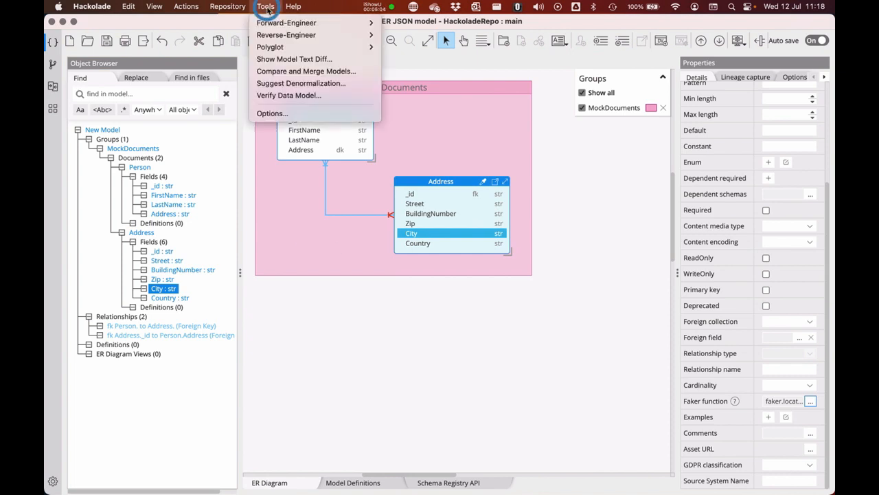
{"action": "mouse_move", "coordinate": [272, 22]}
{"action": "left_click", "coordinate": [406, 24]}
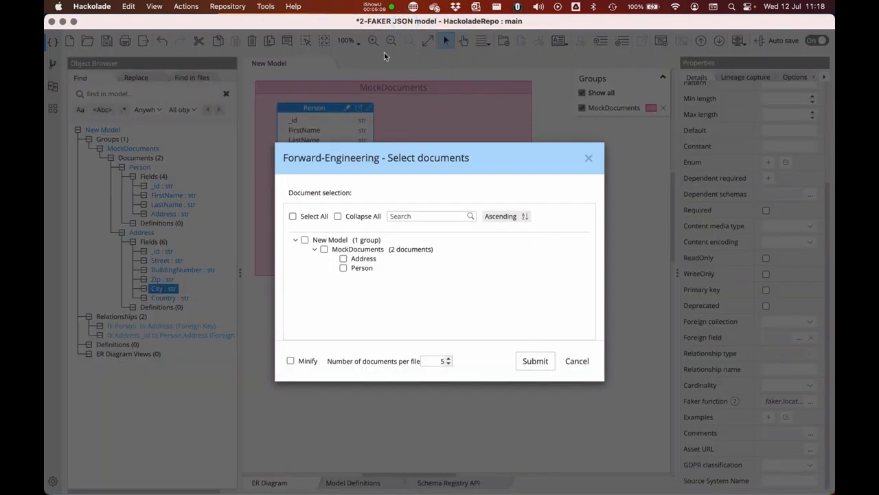
{"action": "left_click", "coordinate": [343, 259]}
{"action": "left_click", "coordinate": [344, 267]}
{"action": "left_click", "coordinate": [448, 359]}
{"action": "left_click", "coordinate": [539, 364]}
{"action": "left_click", "coordinate": [536, 362]}
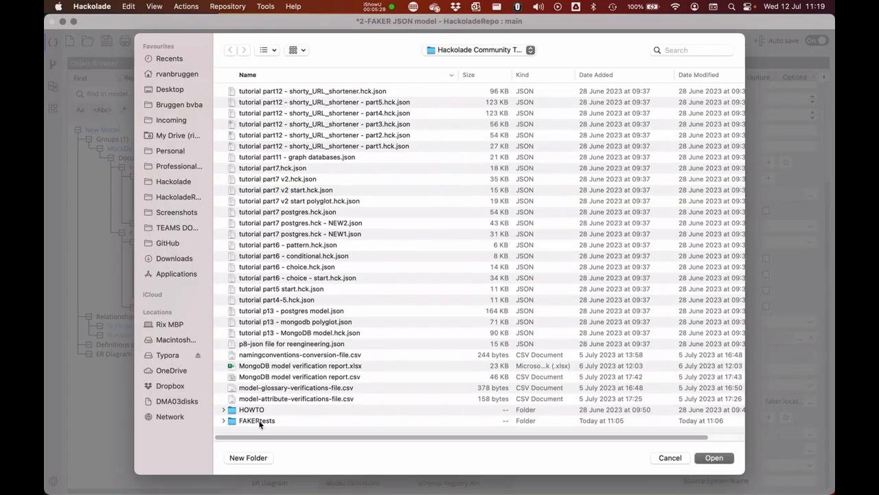
Choose the fakertestdox folder inside FAKERtests as the destination for the generated JSON documents.
{"action": "double_click", "coordinate": [260, 421]}
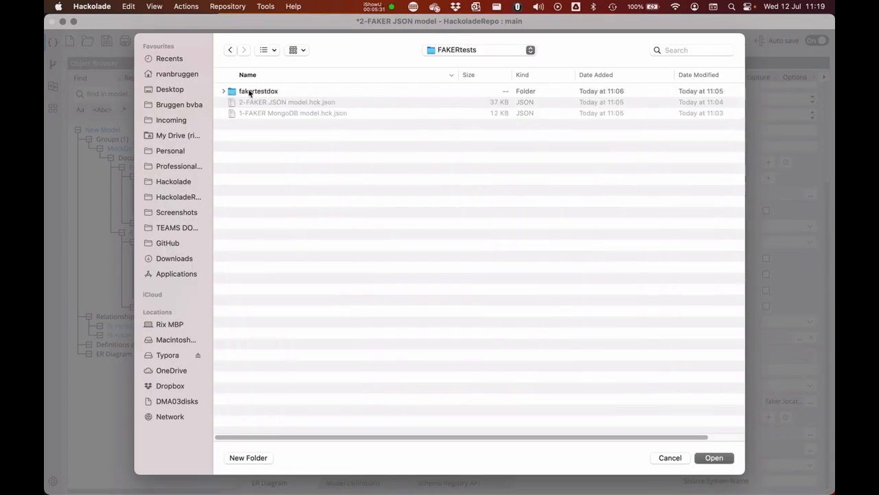
{"action": "double_click", "coordinate": [251, 93]}
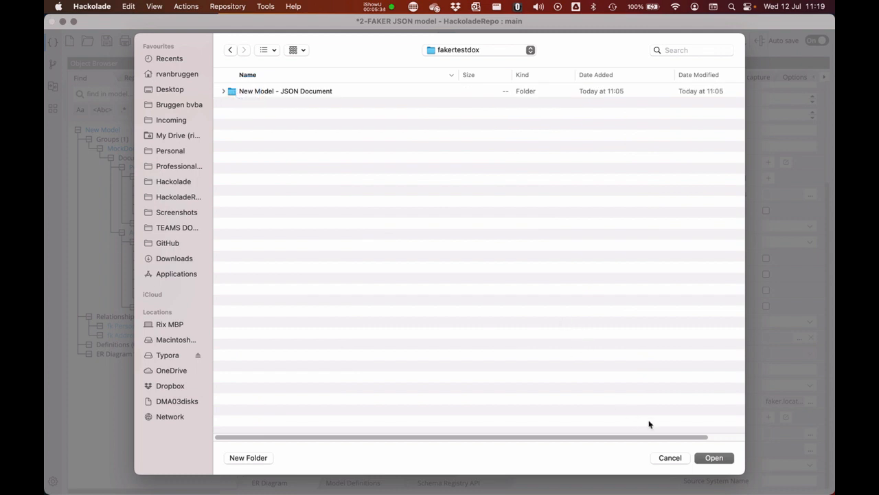
{"action": "left_click", "coordinate": [721, 460]}
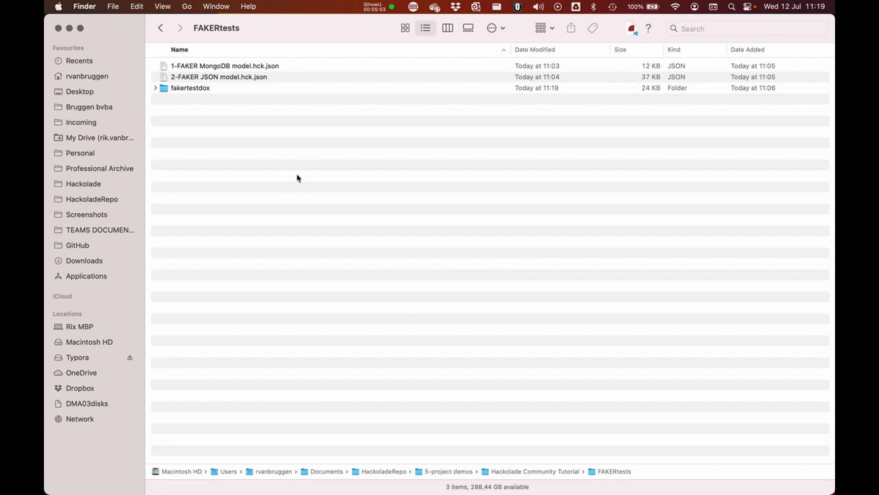
Expand fakertestdox, its New Model - JSON Document (1) subfolder and MockDocuments to list the generated files.
{"action": "left_click", "coordinate": [165, 88]}
{"action": "key", "text": "Right"}
{"action": "key", "text": "Down"}
{"action": "key", "text": "Down"}
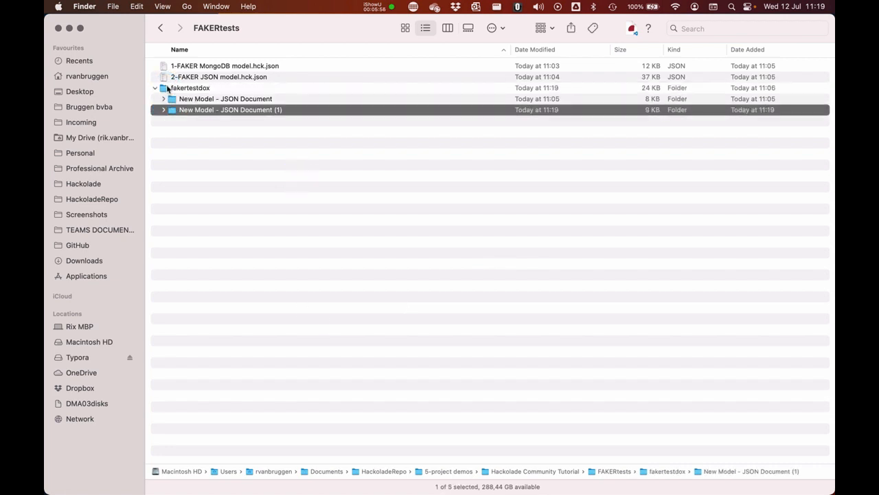
{"action": "key", "text": "Right"}
{"action": "left_click", "coordinate": [221, 121]}
{"action": "key", "text": "Right"}
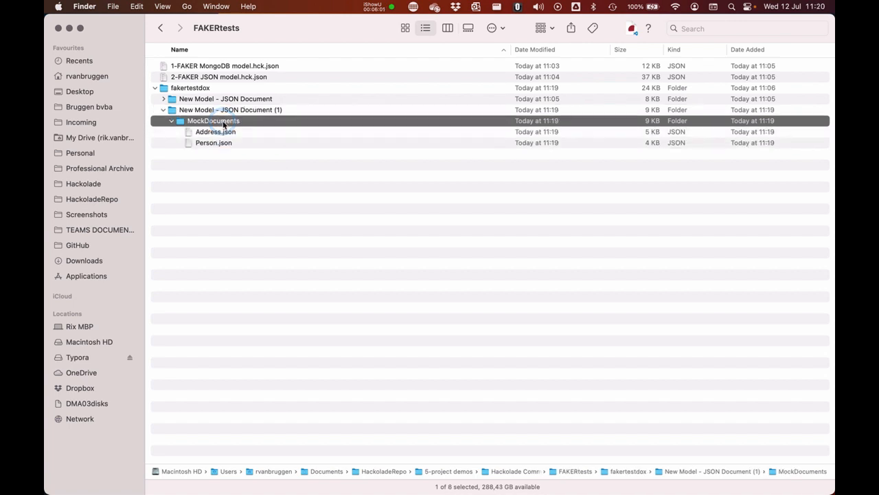
Preview Address.json and examine its mock street, building number, zip, city and country values.
{"action": "left_click", "coordinate": [219, 134]}
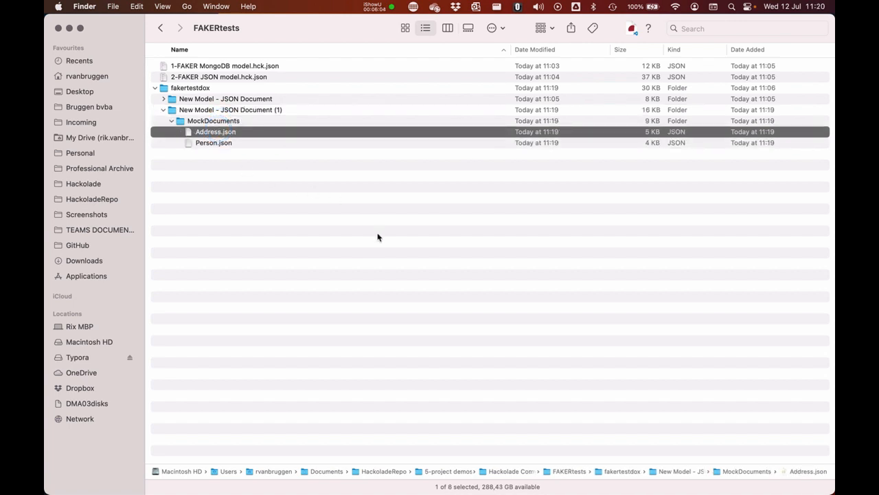
{"action": "key", "text": "Down"}
{"action": "key", "text": "Up"}
{"action": "key", "text": "space"}
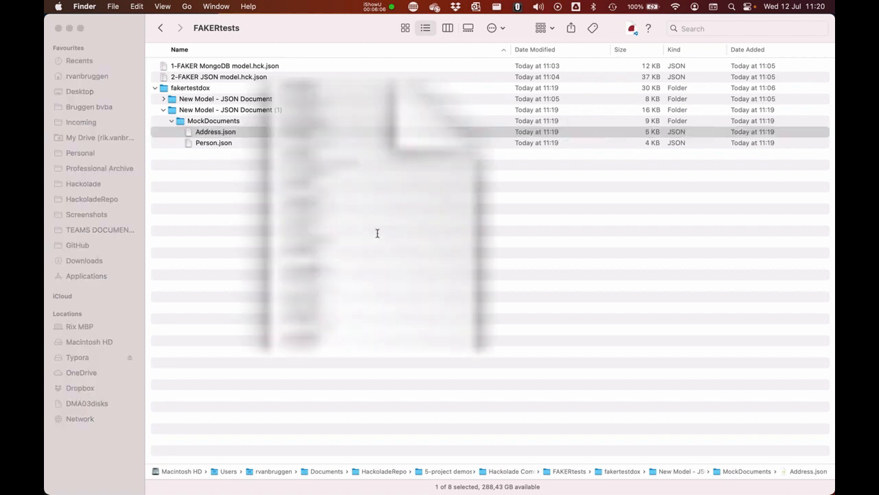
{"action": "scroll", "coordinate": [377, 168], "scroll_direction": "down", "scroll_amount": 20}
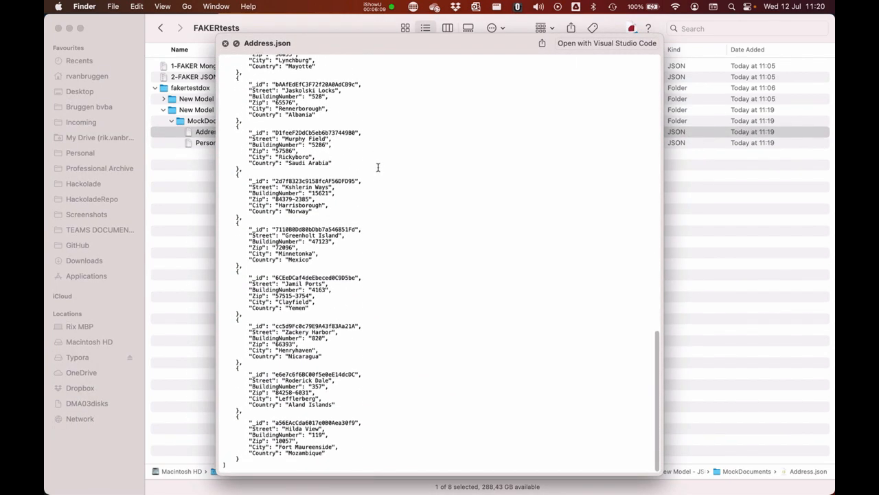
{"action": "double_click", "coordinate": [265, 141]}
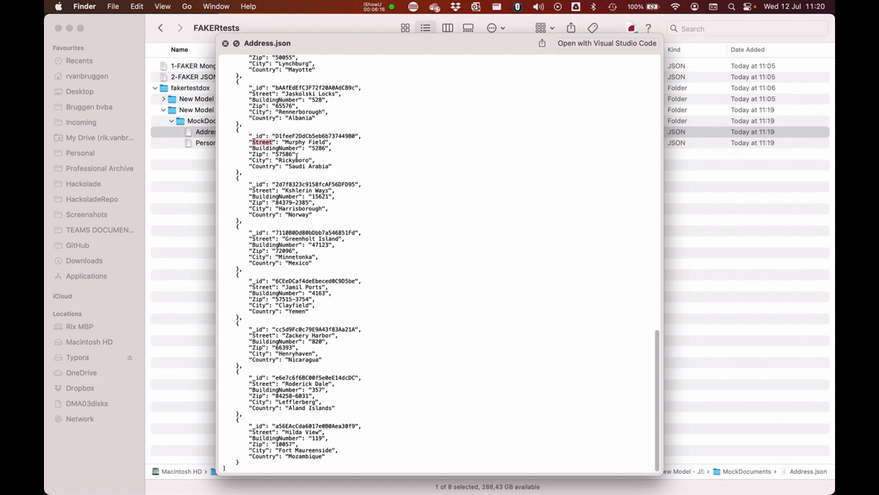
{"action": "scroll", "coordinate": [338, 169], "scroll_direction": "up", "scroll_amount": 20}
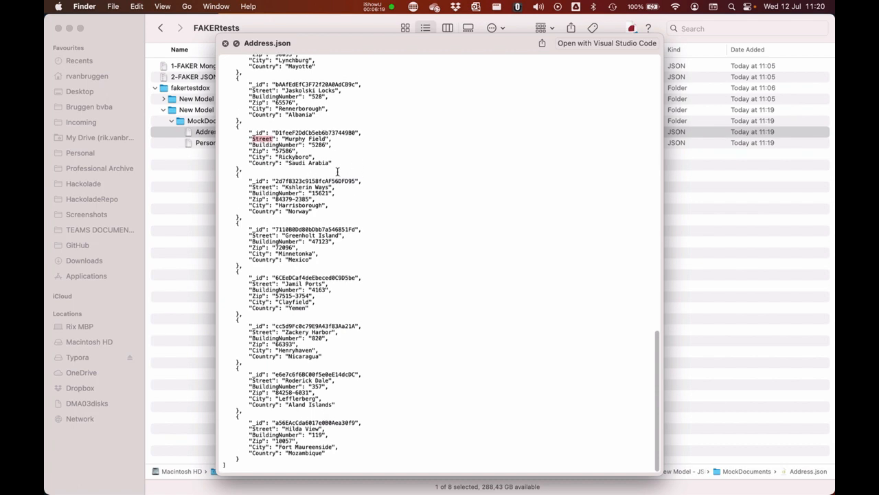
{"action": "key", "text": "space"}
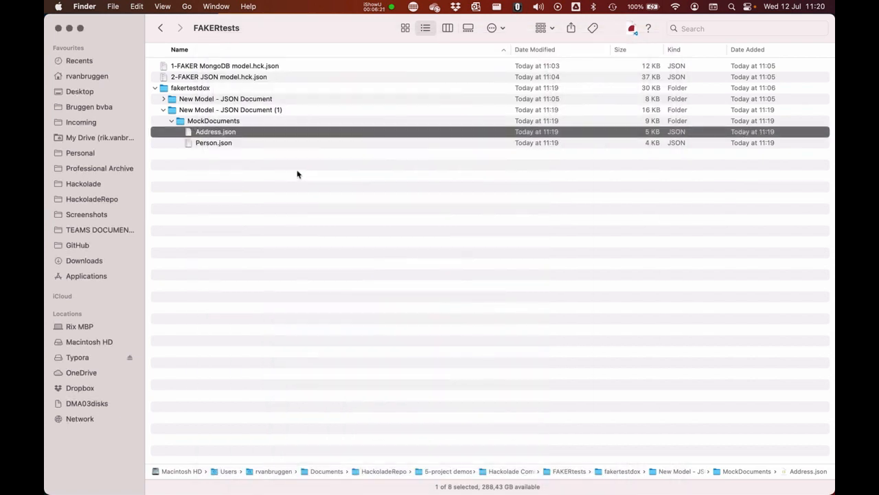
Preview Person.json and examine its mock first names, last names and address references.
{"action": "left_click", "coordinate": [208, 144]}
{"action": "key", "text": "space"}
{"action": "scroll", "coordinate": [313, 197], "scroll_direction": "down", "scroll_amount": 5}
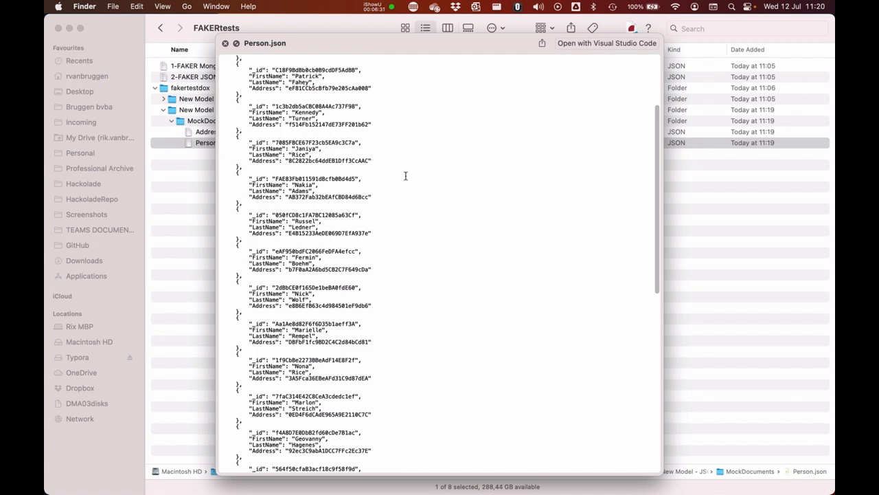
{"action": "key", "text": "space"}
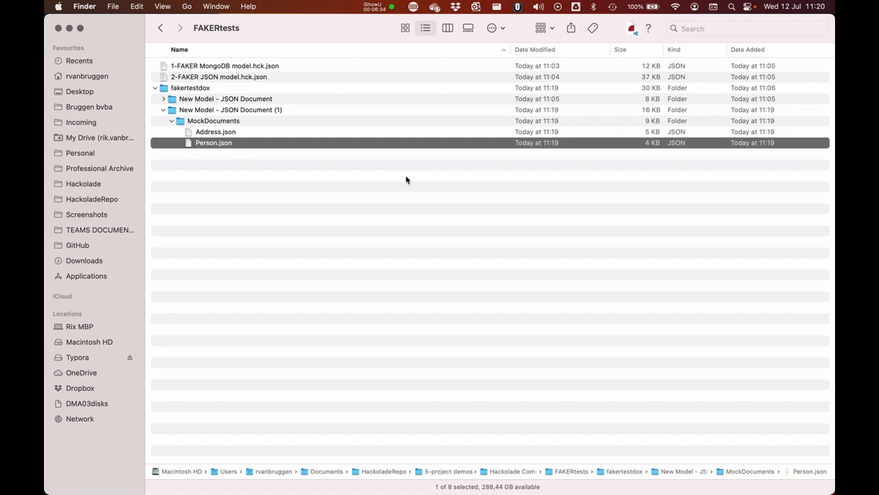
Switch back to Hackolade, examine the Person document's sample data in the JSON preview, and close the document.
{"action": "key", "text": "super+Tab"}
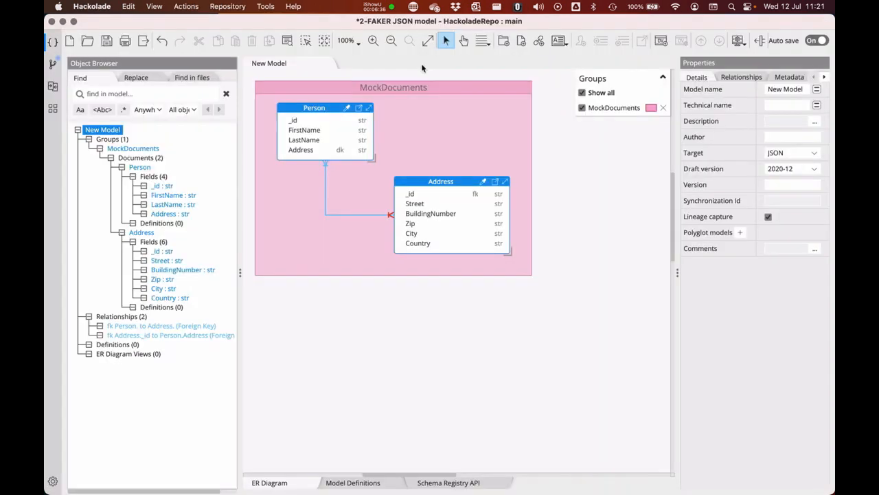
{"action": "left_click", "coordinate": [416, 455]}
{"action": "double_click", "coordinate": [308, 108]}
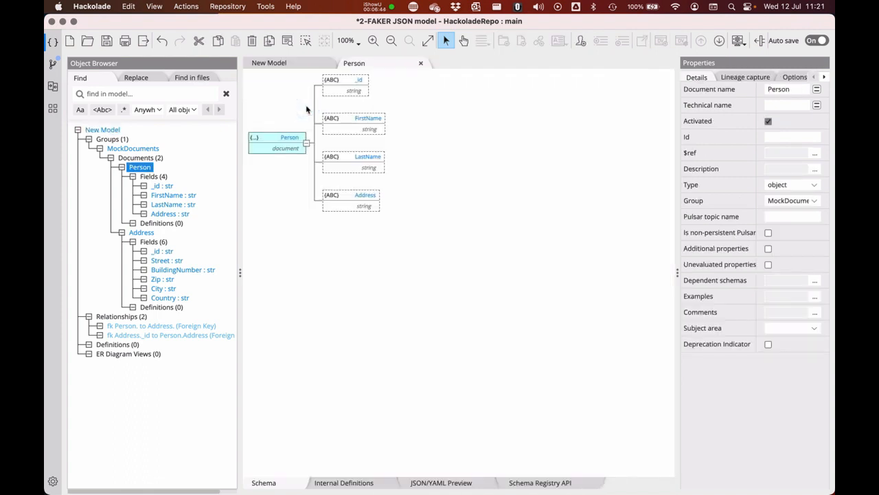
{"action": "left_click", "coordinate": [443, 482]}
{"action": "left_click_drag", "start_coordinate": [583, 102], "coordinate": [681, 146]}
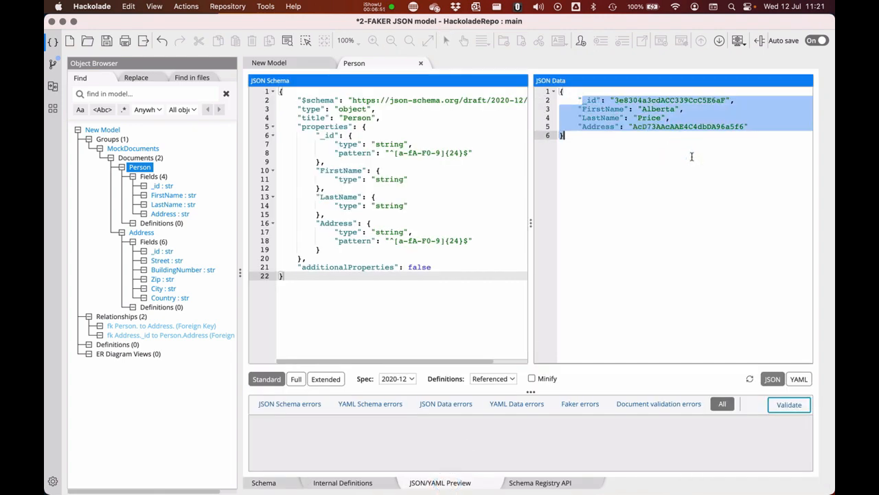
{"action": "left_click", "coordinate": [421, 64]}
{"action": "left_click", "coordinate": [421, 64]}
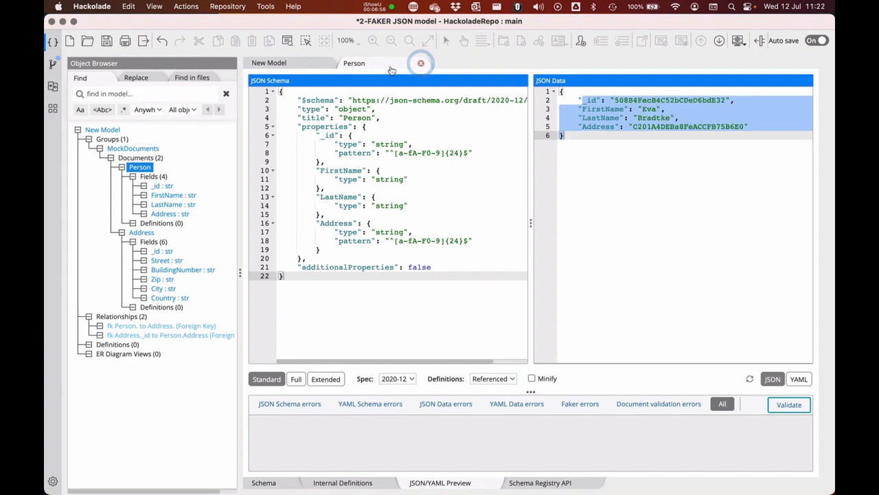
Examine the Address document's sample data in the JSON preview and close the document.
{"action": "left_click", "coordinate": [455, 180]}
{"action": "double_click", "coordinate": [455, 180]}
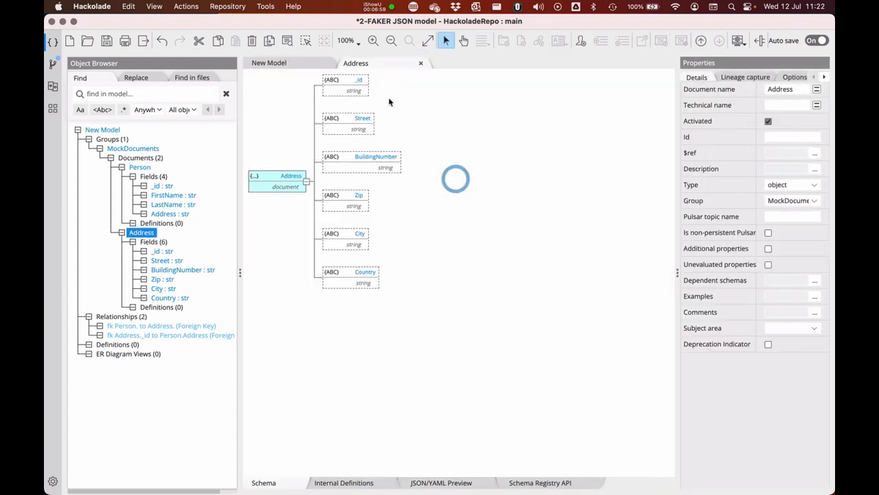
{"action": "left_click", "coordinate": [457, 482]}
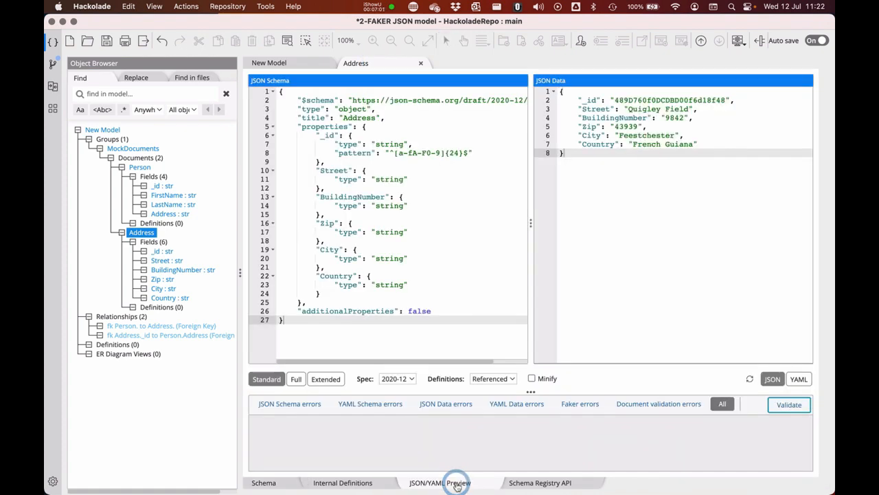
{"action": "left_click_drag", "start_coordinate": [584, 108], "coordinate": [698, 176]}
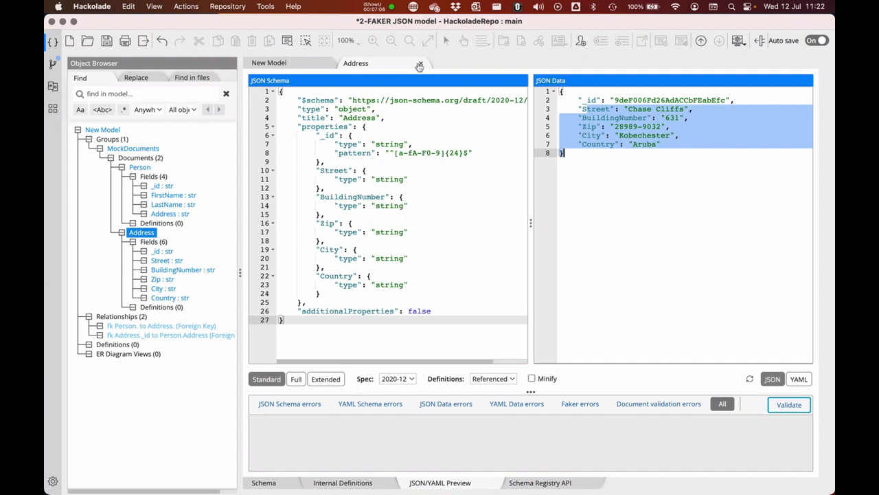
{"action": "left_click", "coordinate": [421, 62]}
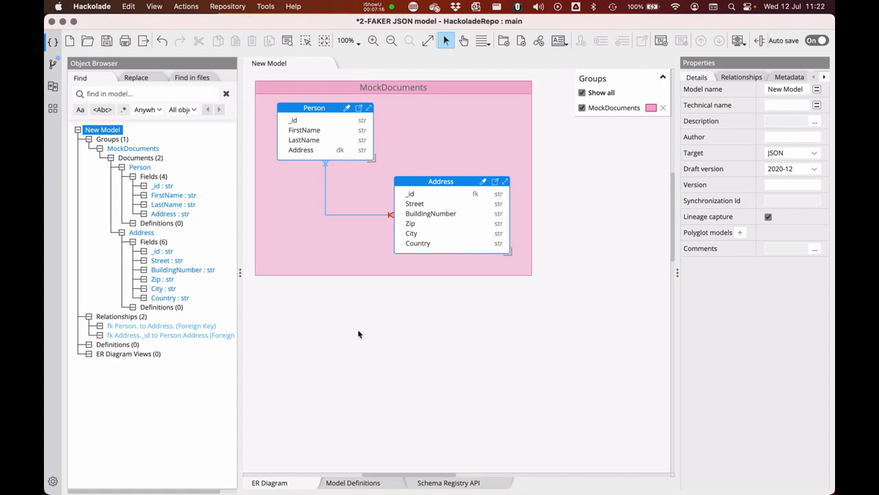
Switch to MongoDB Compass, refresh the Atlas database list, and return to the 1-FAKER MongoDB model in Hackolade.
{"action": "key", "text": "ctrl+Right"}
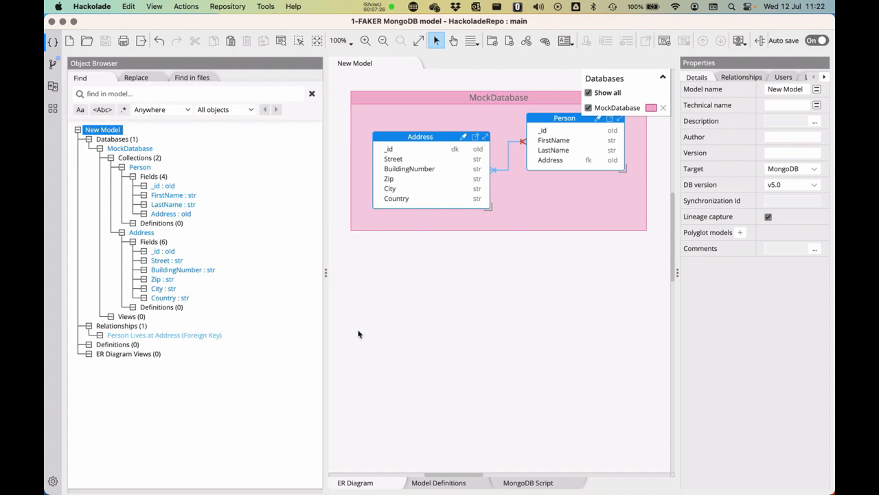
{"action": "key", "text": "ctrl+Right"}
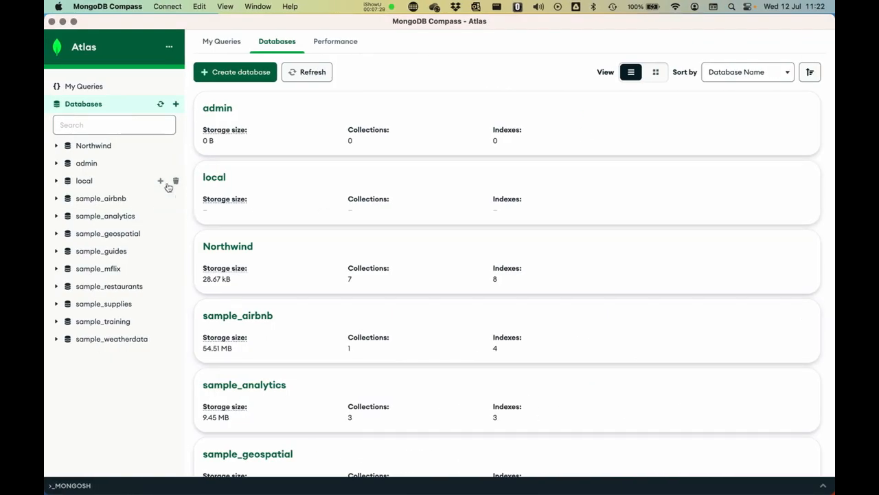
{"action": "left_click", "coordinate": [346, 21]}
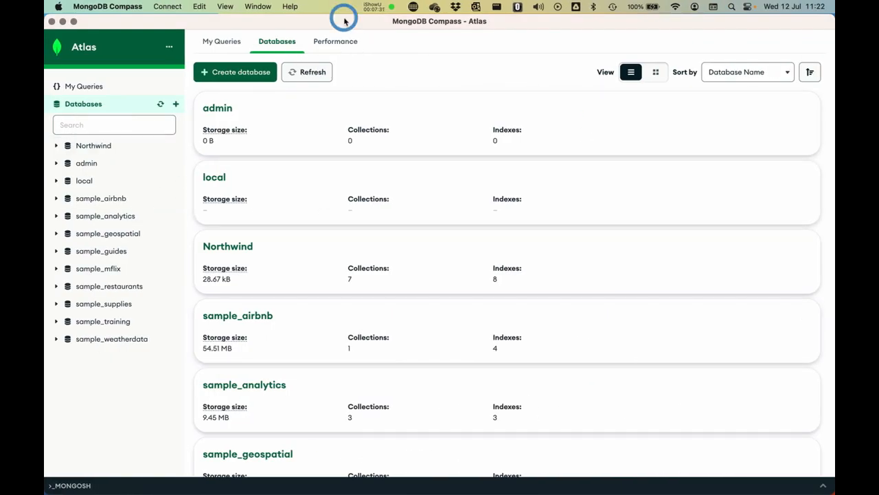
{"action": "left_click", "coordinate": [160, 103]}
{"action": "key", "text": "ctrl+Left"}
{"action": "left_click", "coordinate": [526, 352]}
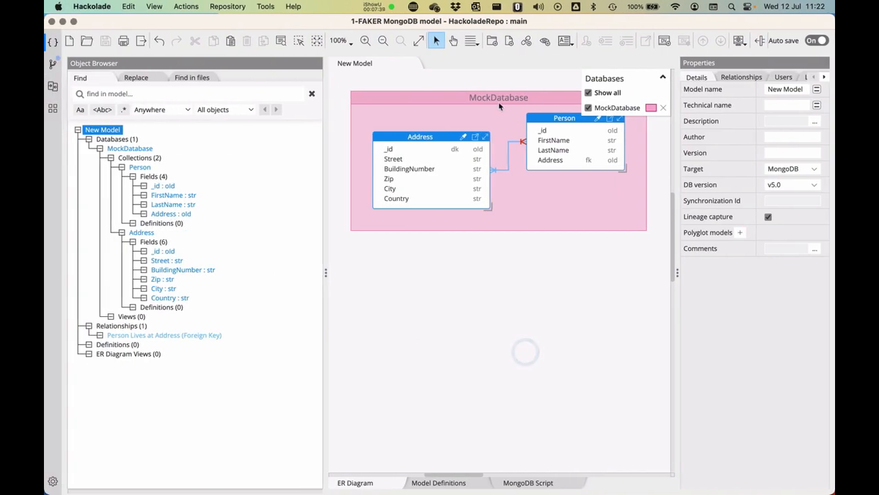
Narrow the object browser, then review the Faker function of the Address collection's Street field without applying changes.
{"action": "left_click_drag", "start_coordinate": [326, 272], "coordinate": [239, 261]}
{"action": "left_click", "coordinate": [349, 138]}
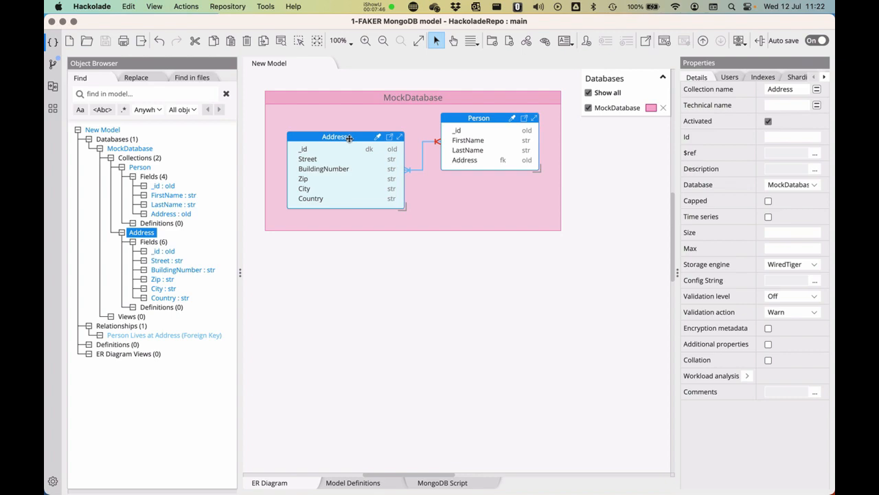
{"action": "left_click", "coordinate": [478, 117]}
{"action": "left_click", "coordinate": [318, 152]}
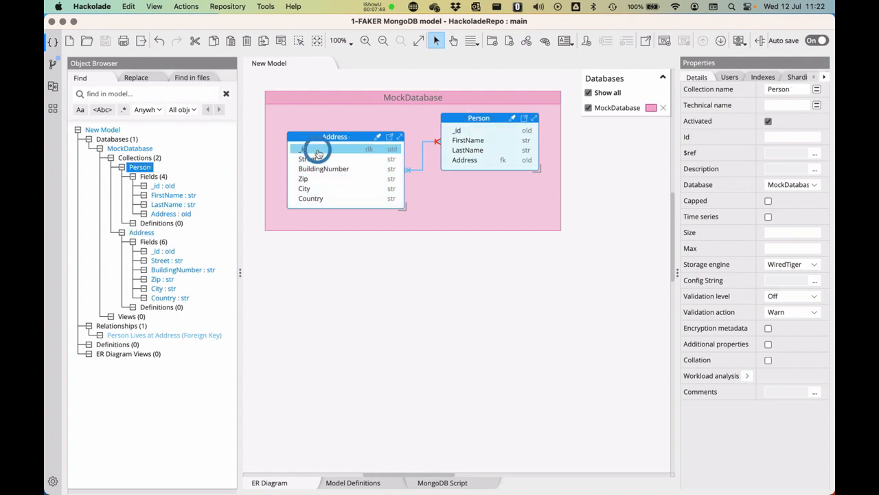
{"action": "left_click", "coordinate": [316, 158]}
{"action": "left_click", "coordinate": [815, 423]}
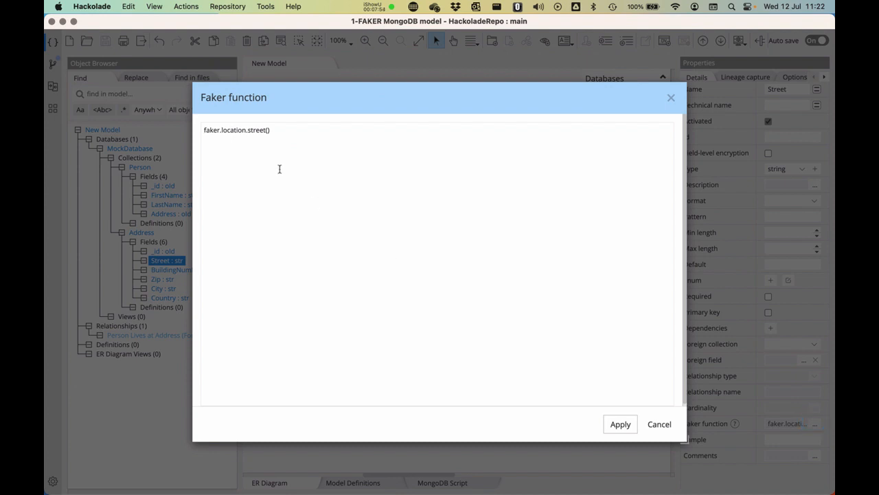
{"action": "left_click", "coordinate": [659, 424]}
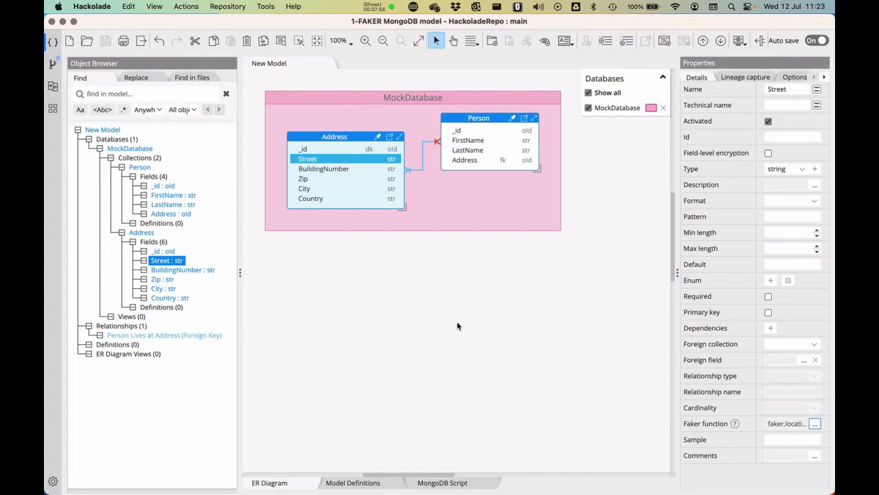
{"action": "left_click", "coordinate": [457, 326]}
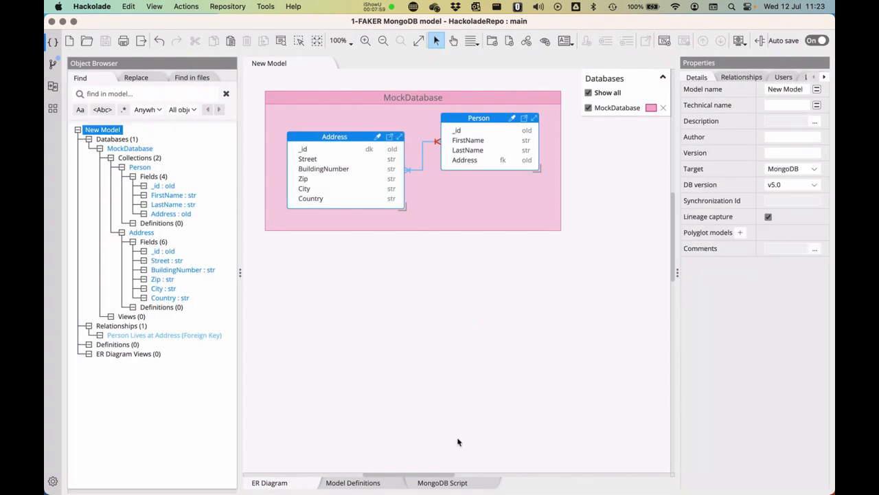
Include sample data in the MongoDB create script and set the number of documents to 100.
{"action": "left_click", "coordinate": [459, 483]}
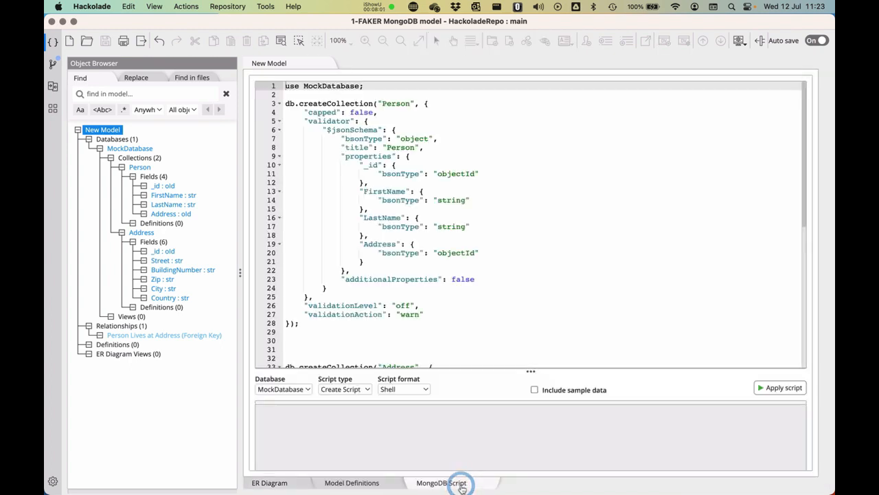
{"action": "left_click", "coordinate": [534, 390]}
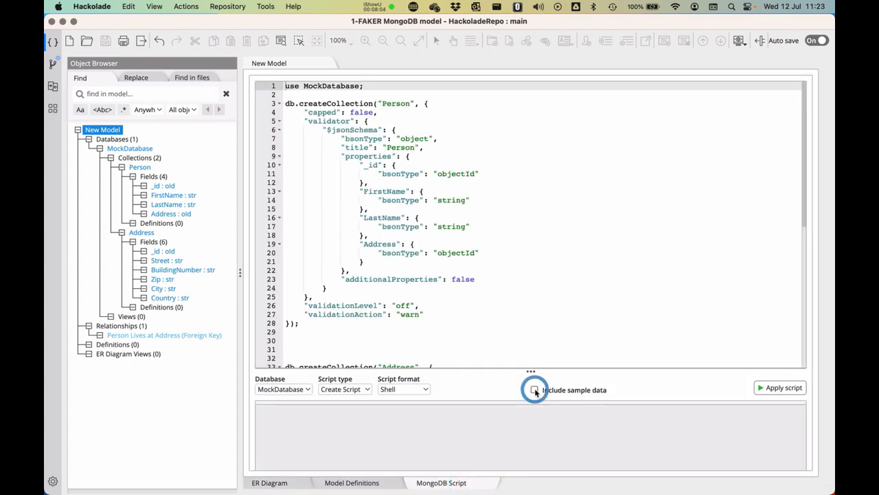
{"action": "left_click", "coordinate": [703, 387]}
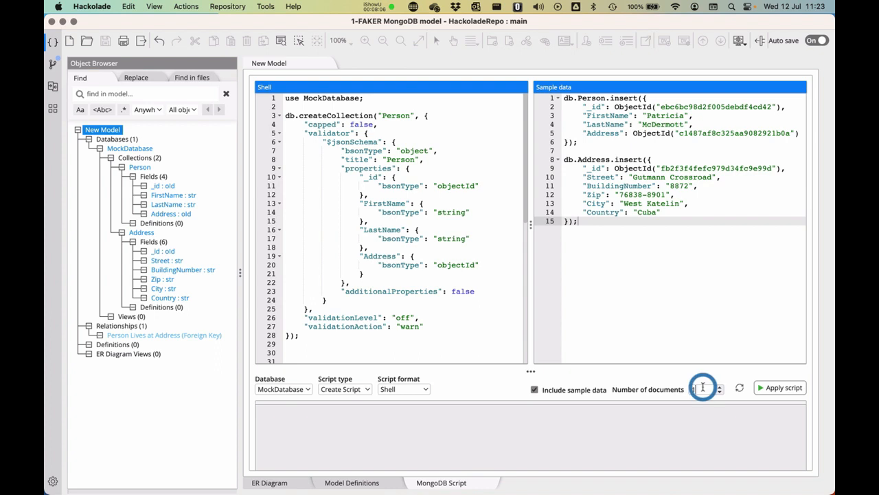
{"action": "type", "text": "00"}
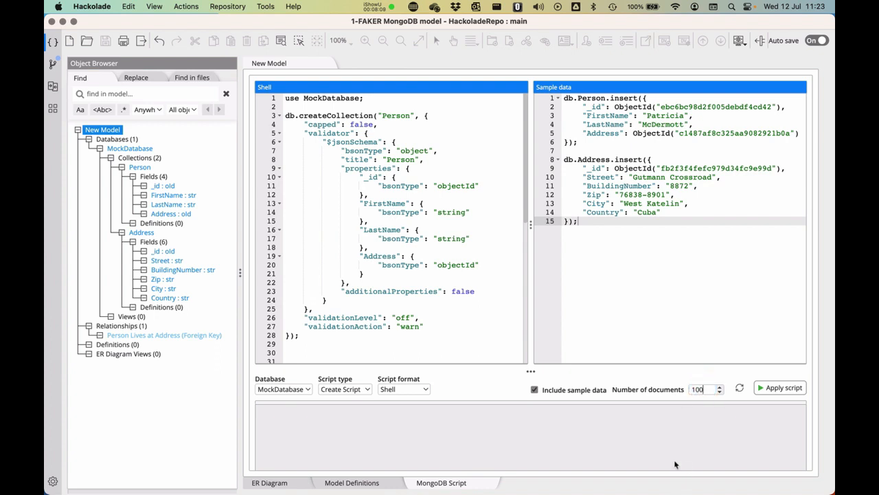
{"action": "left_click", "coordinate": [701, 436]}
Apply the create script with its sample data to the MongoDB instance through the Atlas connection and close the result summary.
{"action": "left_click", "coordinate": [775, 389]}
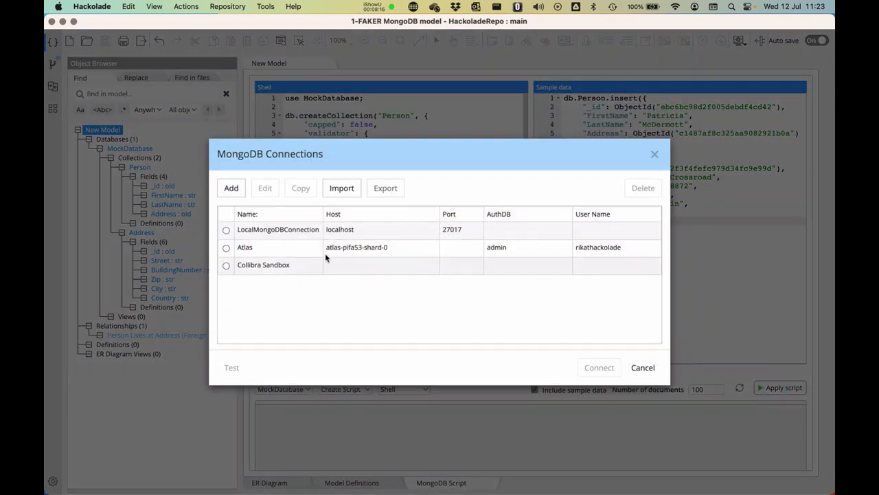
{"action": "left_click", "coordinate": [245, 249]}
{"action": "left_click", "coordinate": [598, 369]}
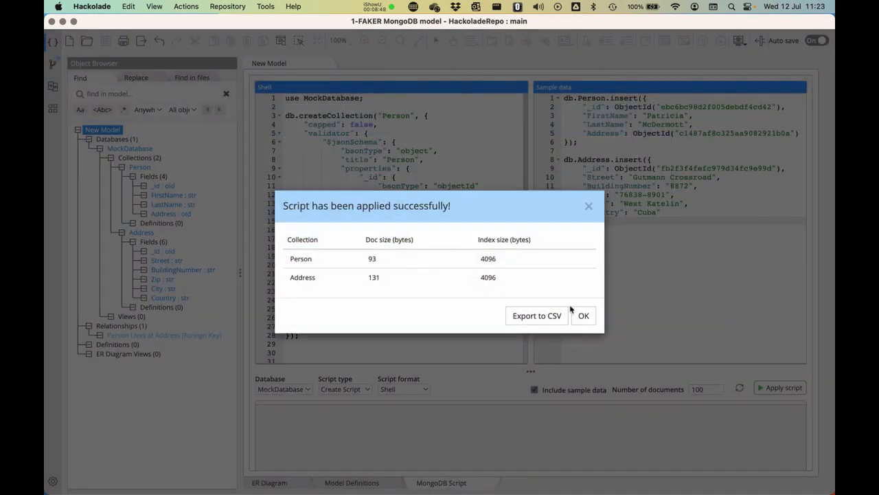
{"action": "left_click", "coordinate": [584, 316]}
Switch to MongoDB Compass, refresh the Atlas database list and open MockDatabase.
{"action": "key", "text": "super+Tab"}
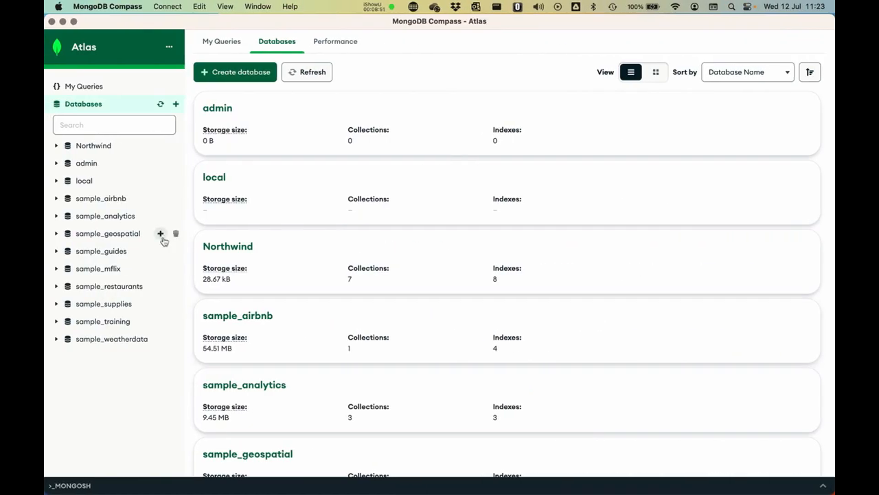
{"action": "left_click", "coordinate": [160, 104]}
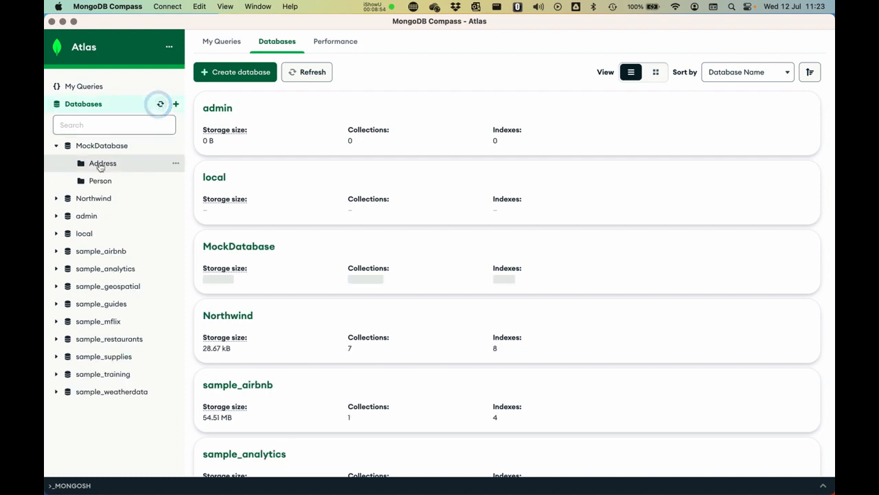
{"action": "left_click", "coordinate": [95, 145]}
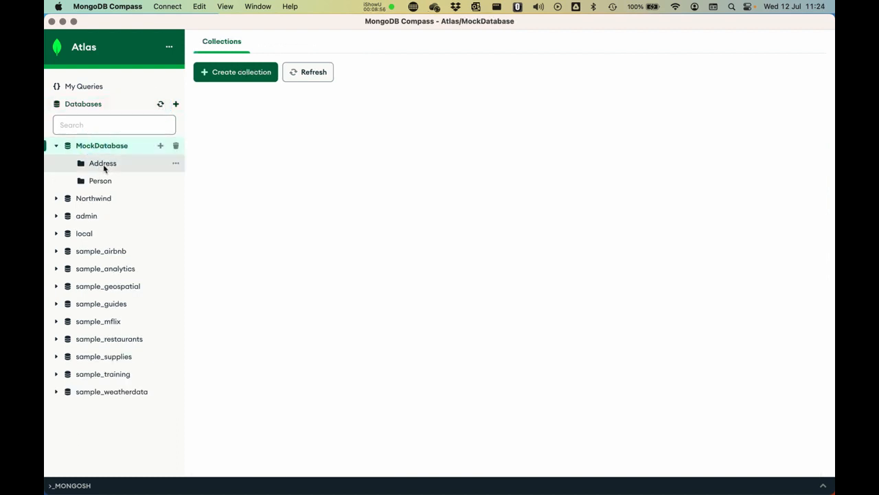
Examine the generated documents in the Address collection and in the Person collection of MockDatabase.
{"action": "left_click", "coordinate": [101, 165]}
{"action": "scroll", "coordinate": [472, 248], "scroll_direction": "down", "scroll_amount": 5}
{"action": "scroll", "coordinate": [473, 248], "scroll_direction": "down", "scroll_amount": 5}
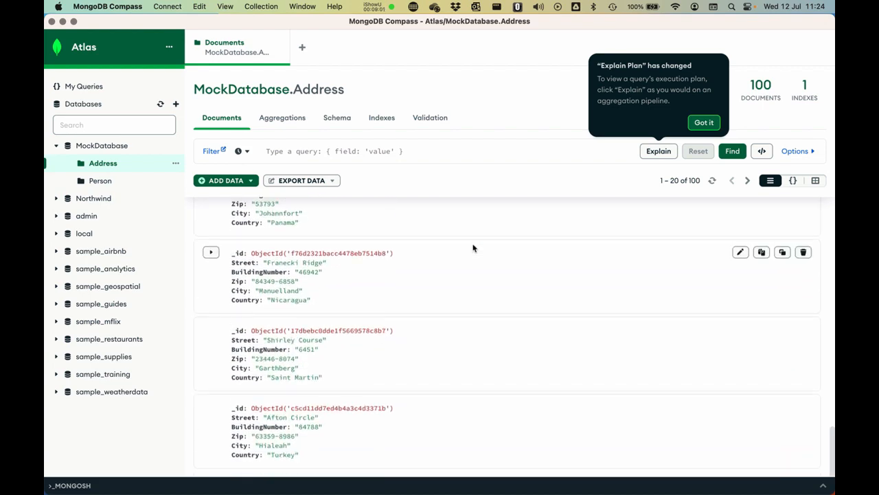
{"action": "left_click", "coordinate": [114, 180]}
{"action": "scroll", "coordinate": [388, 235], "scroll_direction": "down", "scroll_amount": 5}
{"action": "scroll", "coordinate": [386, 234], "scroll_direction": "down", "scroll_amount": 5}
{"action": "scroll", "coordinate": [386, 235], "scroll_direction": "up", "scroll_amount": 10}
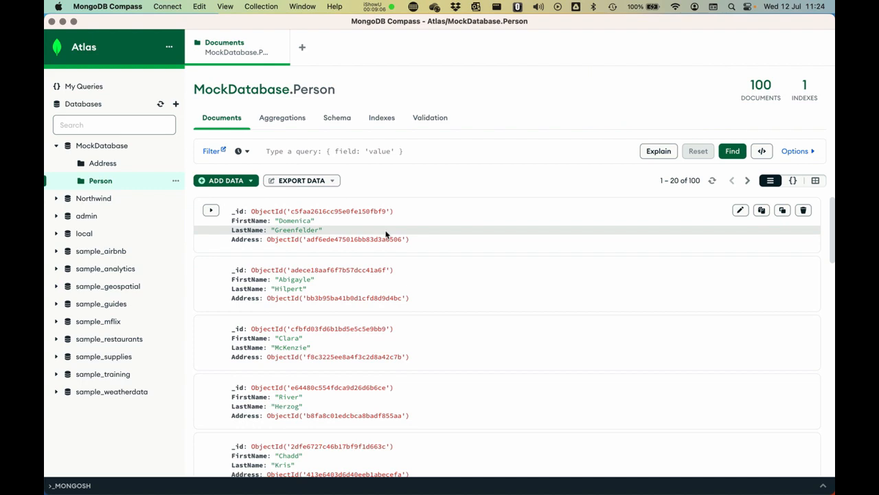
Return to the slide presentation and advance to the Reading material slide.
{"action": "key", "text": "ctrl+Left"}
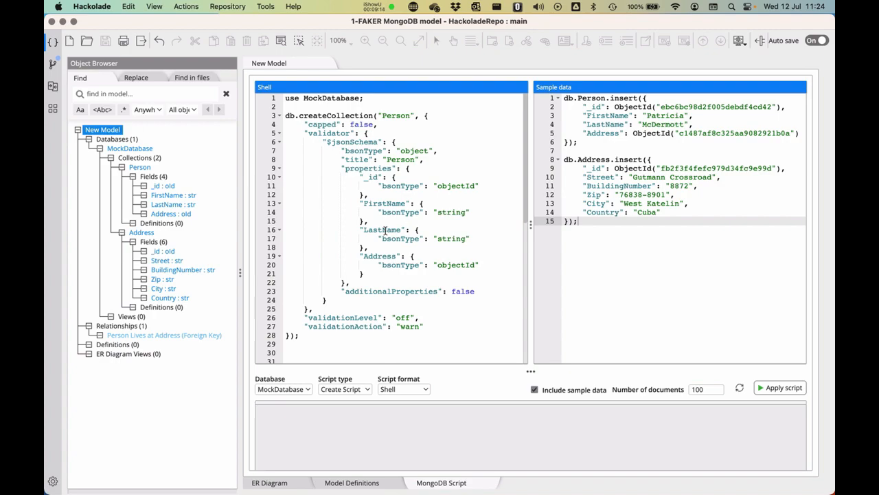
{"action": "key", "text": "ctrl+Left"}
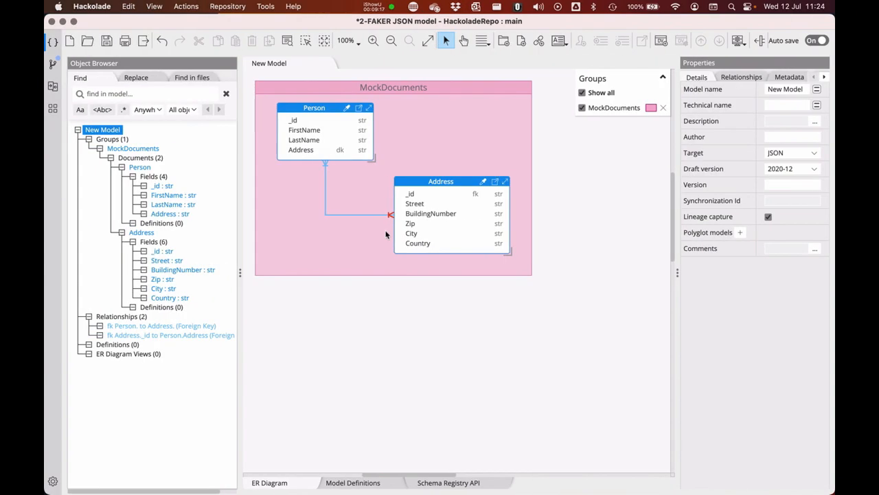
{"action": "key", "text": "ctrl+Left"}
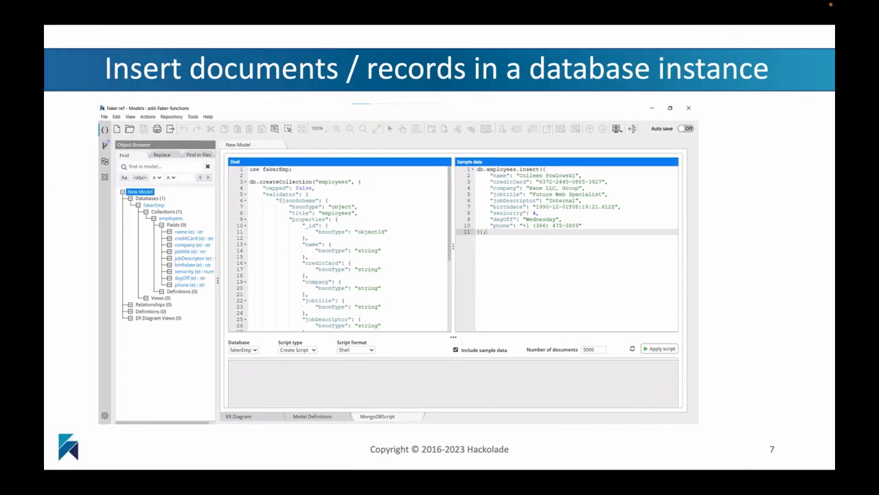
{"action": "key", "text": "Right"}
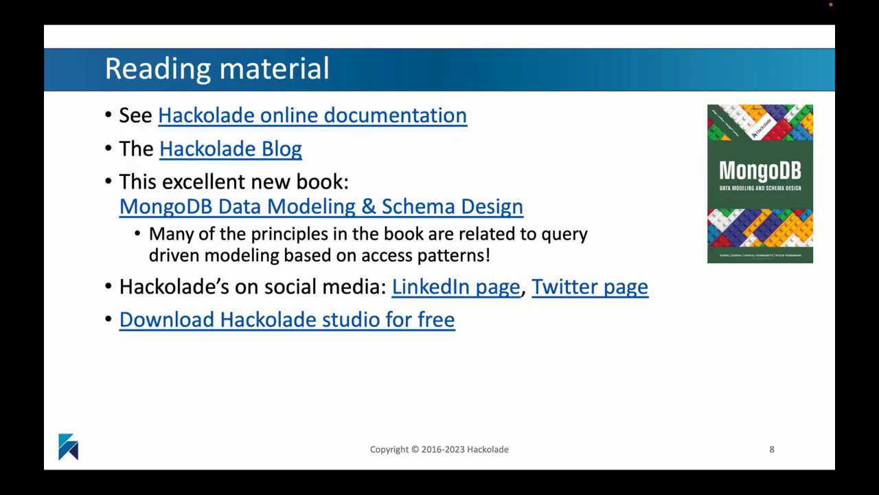